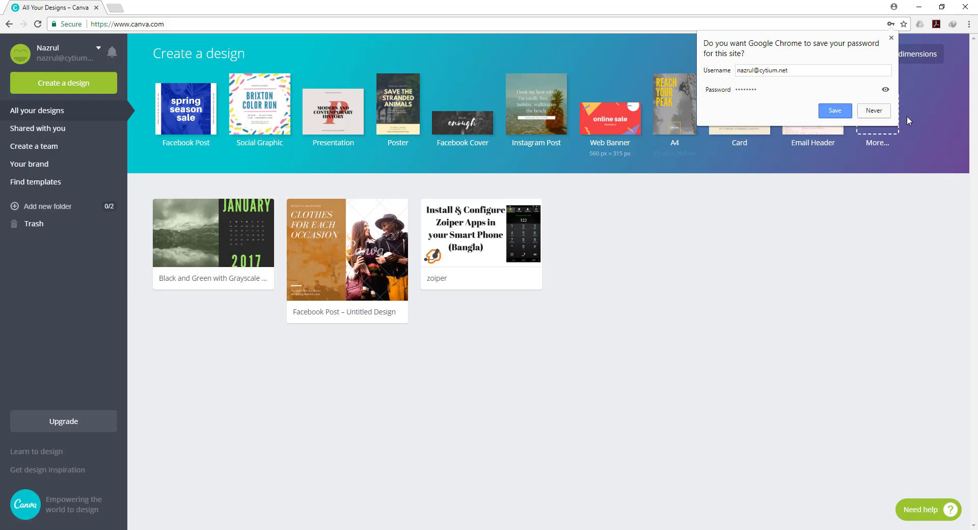
Decline Chrome's password prompt and start a custom-size design with width 1920 px
left_click(875, 111)
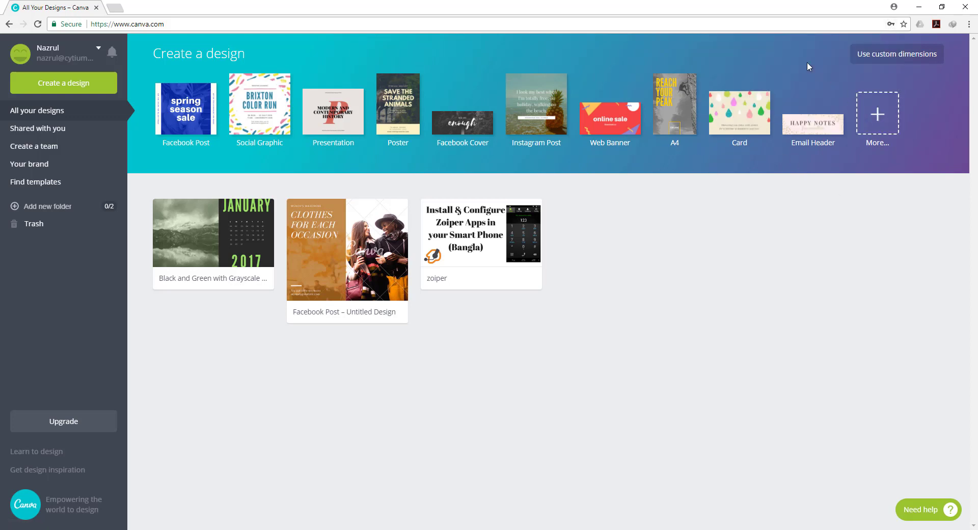
left_click(883, 56)
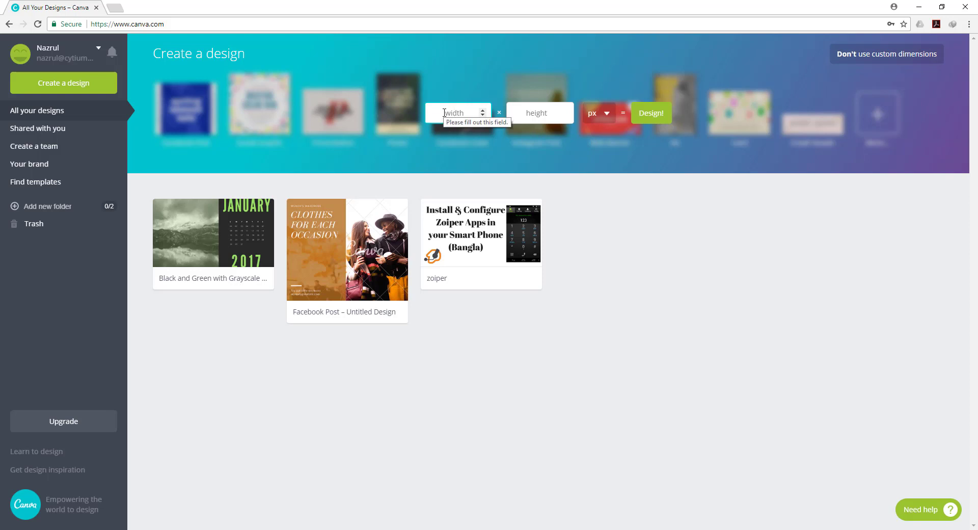
type("1920")
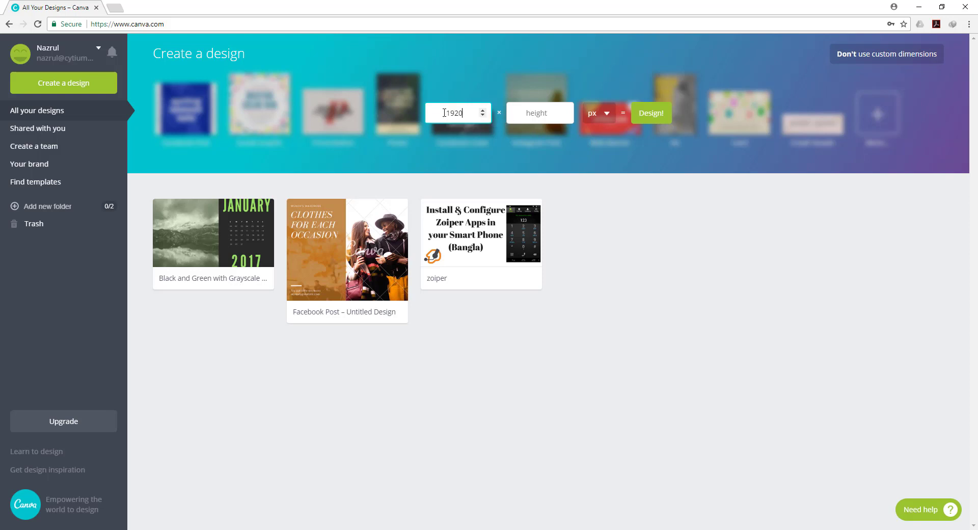
Set the height to 1080 px to create the blank design and dismiss the free images tip
left_click(535, 112)
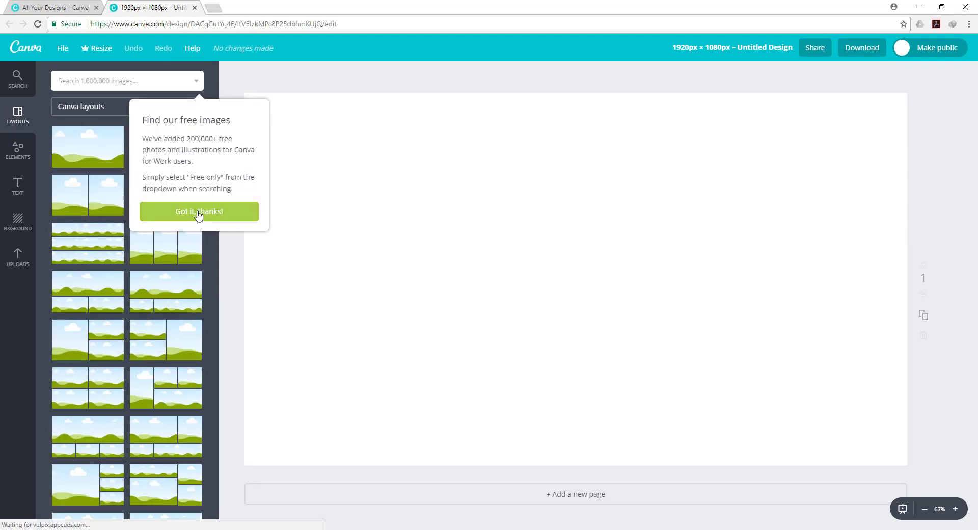
left_click(200, 213)
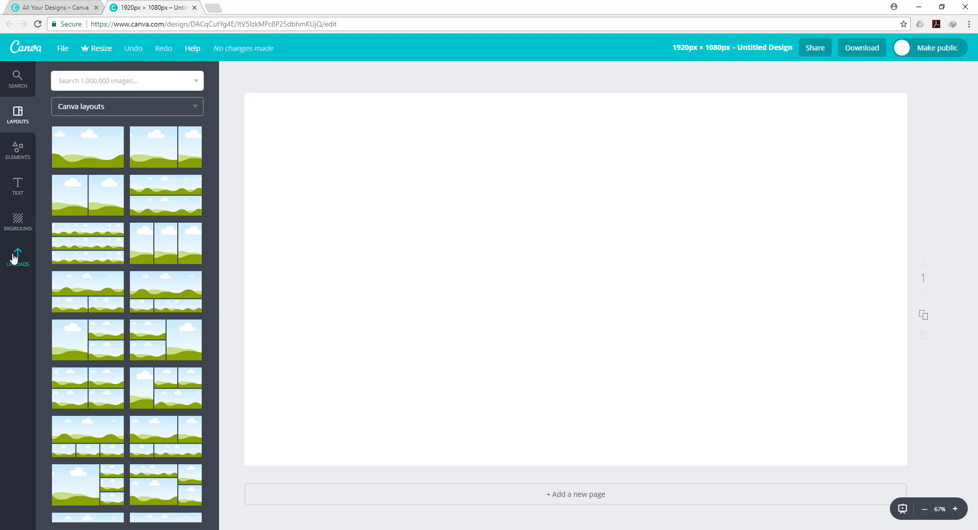
Preview several patterned backgrounds and apply the yellow watermelon pattern to the page
left_click(18, 223)
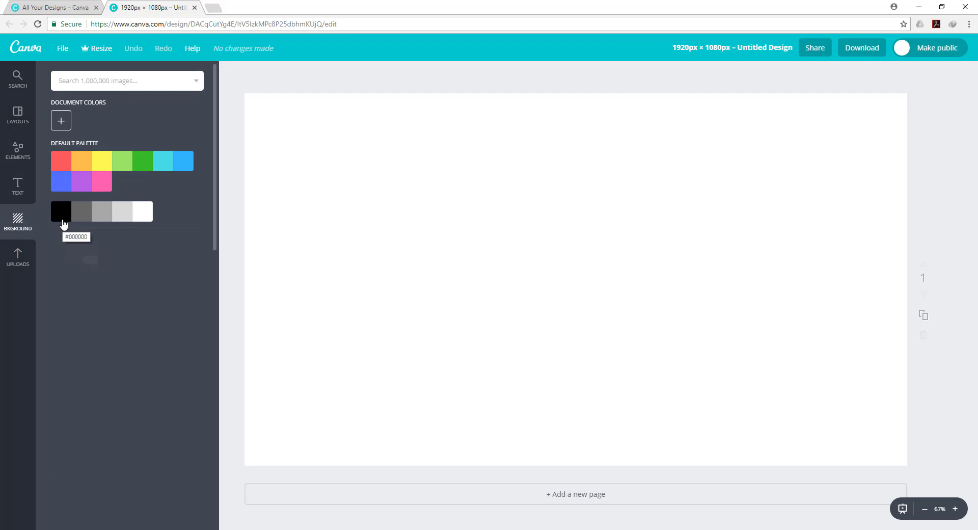
left_click(73, 270)
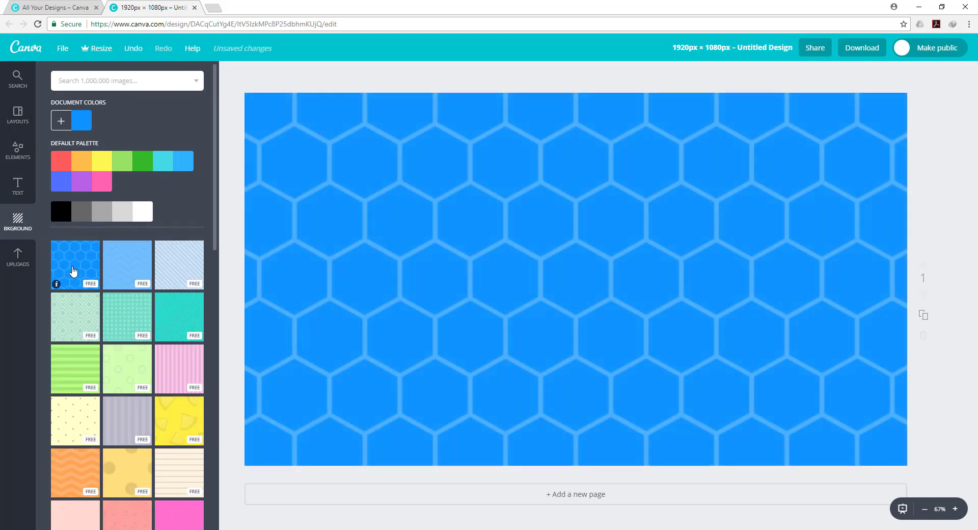
left_click(133, 313)
left_click(129, 272)
left_click(182, 271)
left_click(184, 319)
left_click(182, 374)
left_click(73, 376)
left_click(60, 428)
left_click(123, 419)
left_click(172, 415)
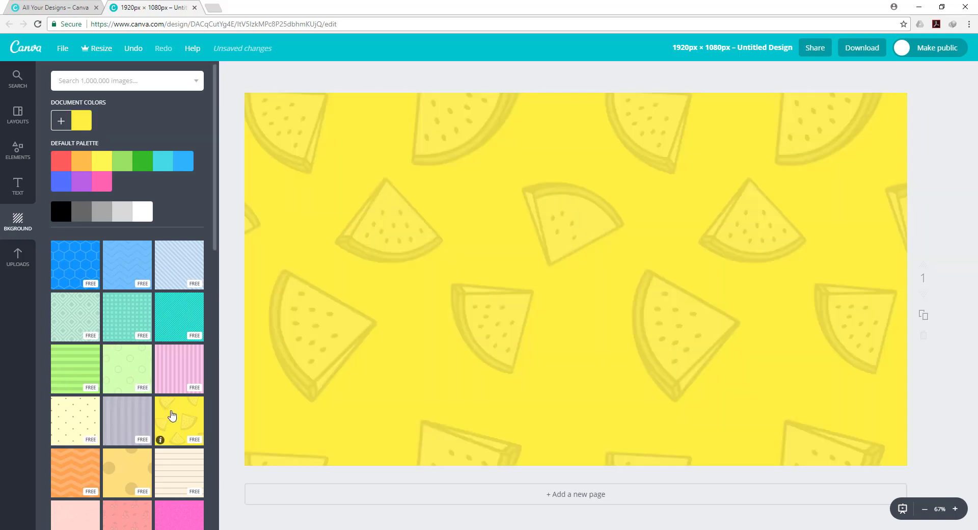
Upload the DSC_0934 photo from the computer into Canva
left_click(19, 257)
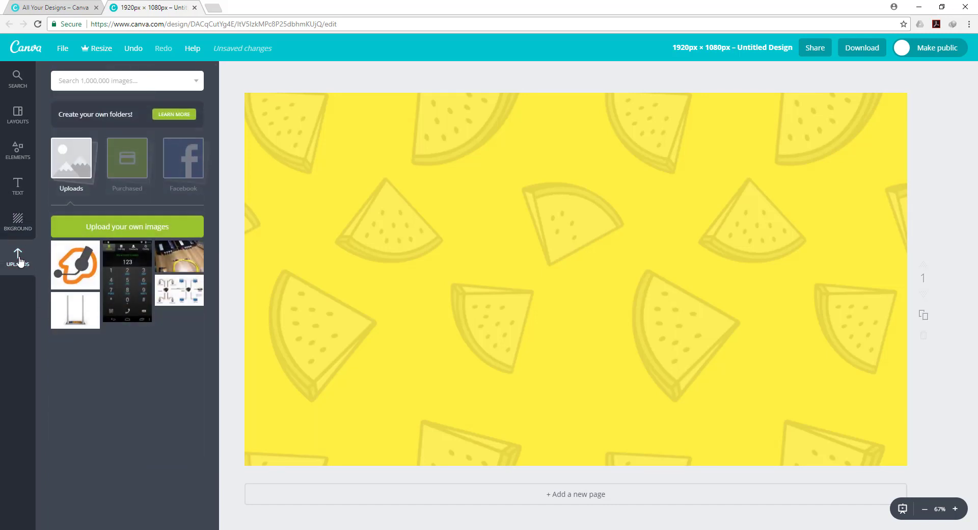
left_click(127, 232)
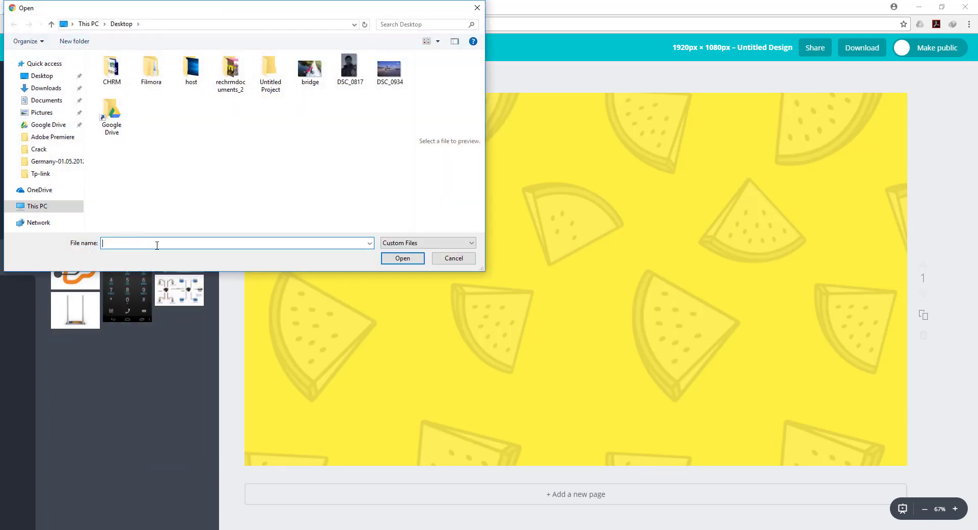
left_click(392, 82)
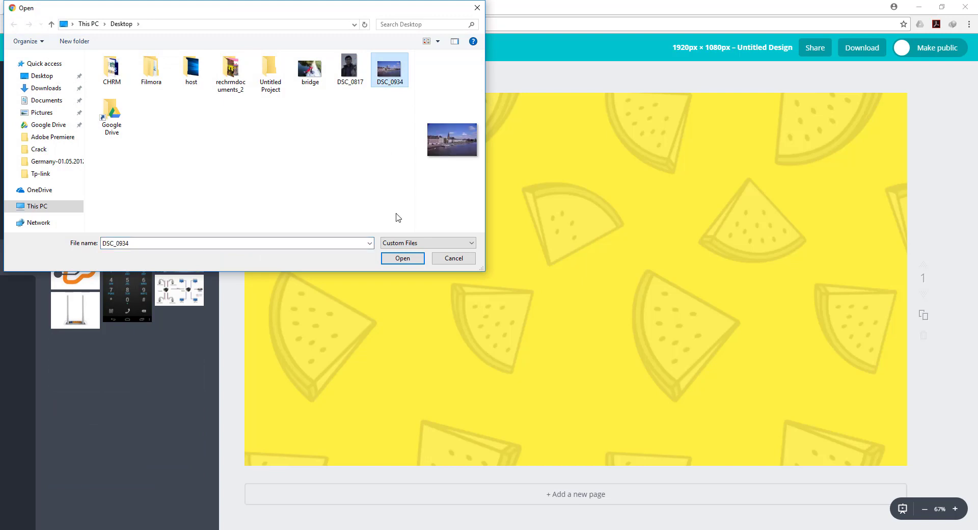
left_click(403, 258)
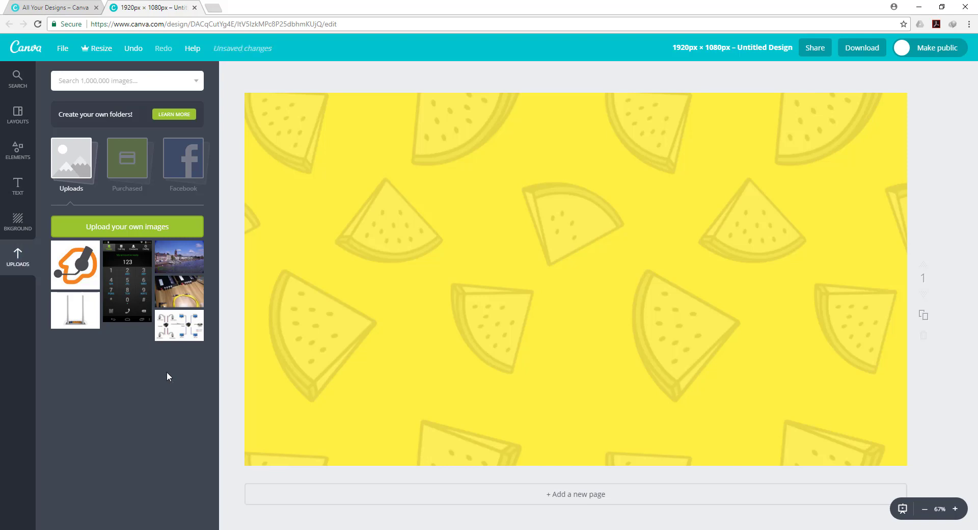
Place the river city photo and stretch its corners to cover the whole page
left_click(187, 258)
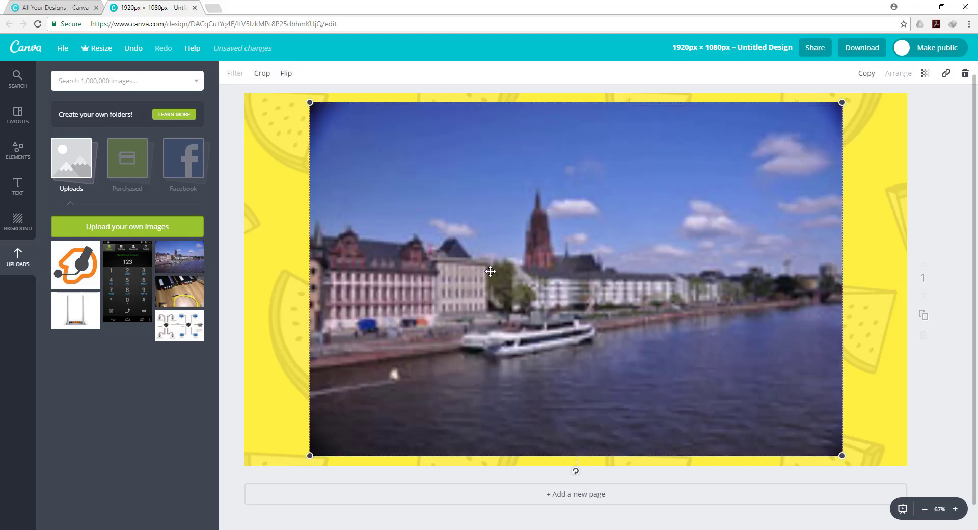
left_click_drag(310, 453, 268, 482)
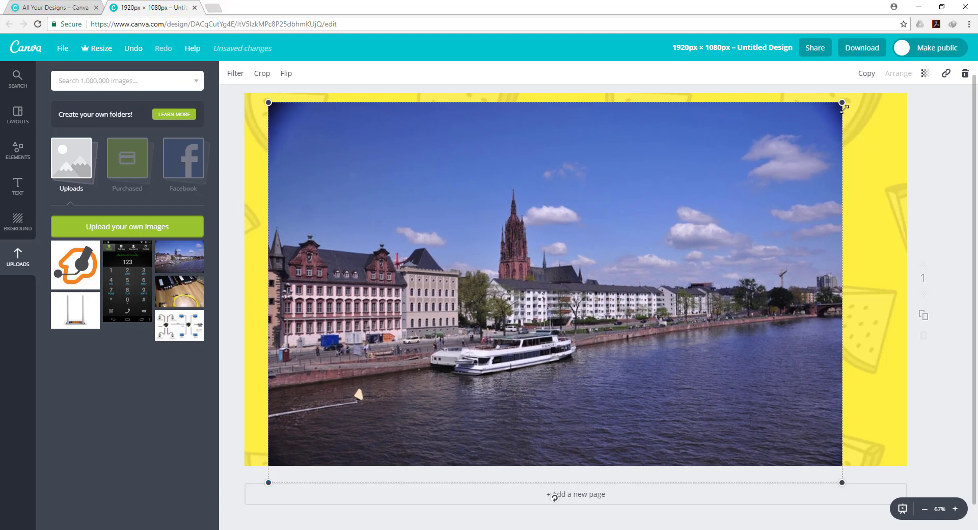
left_click_drag(843, 102, 913, 59)
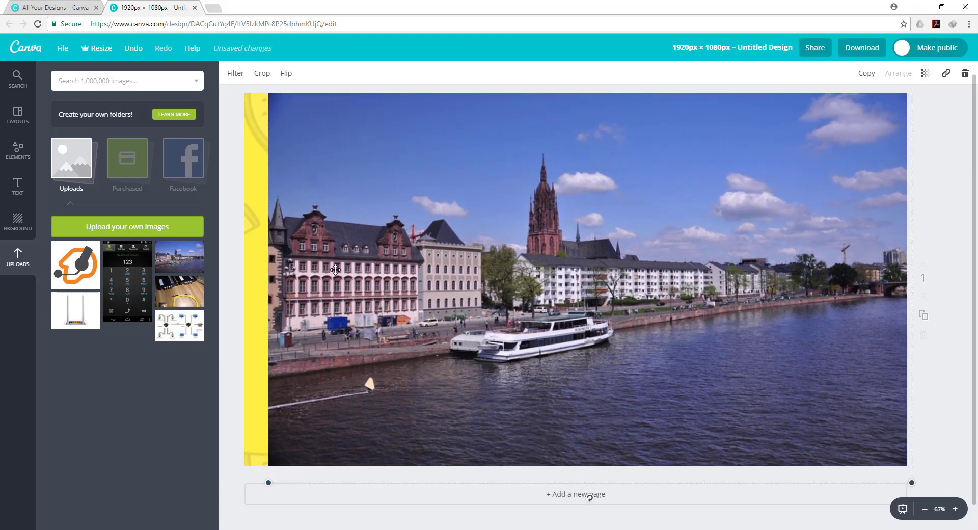
left_click_drag(267, 483, 227, 485)
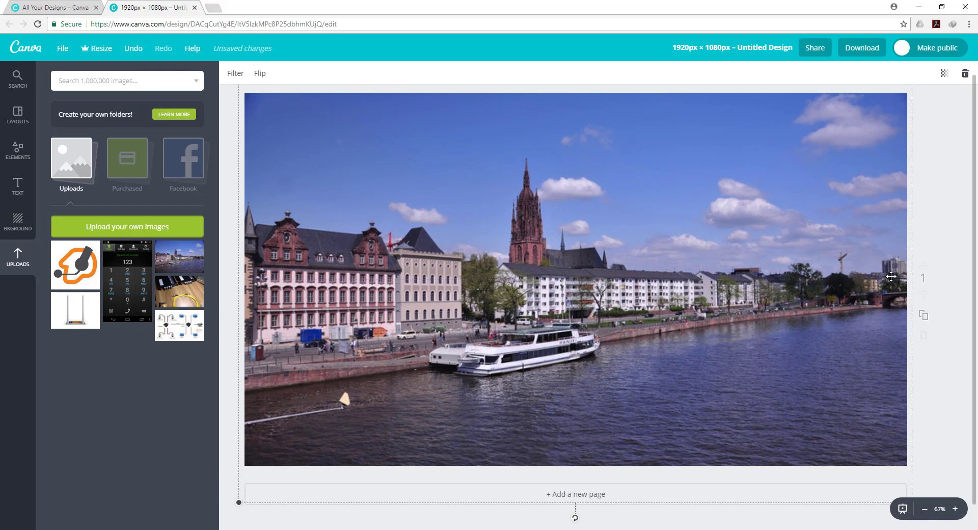
left_click(947, 243)
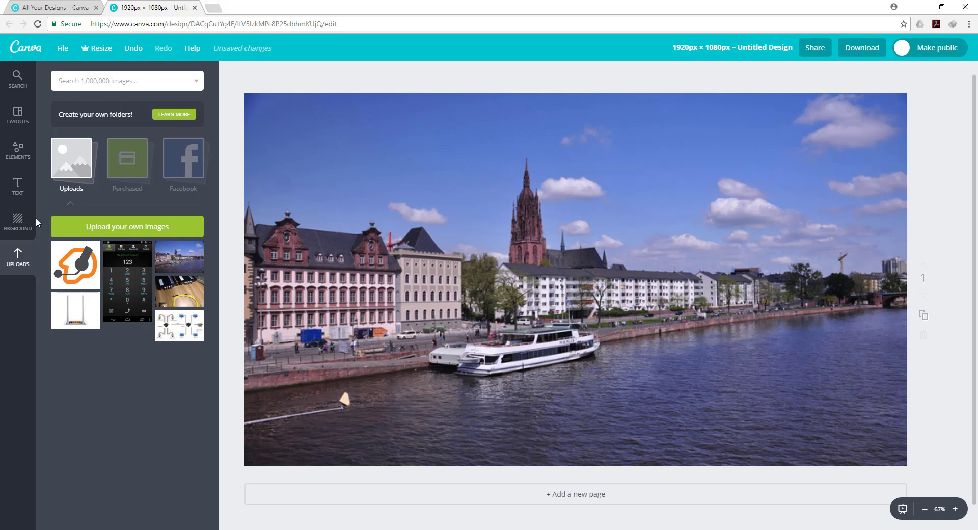
Add a heading to the upper photo and replace its text with 'This is My Test Image Edir'
left_click(18, 187)
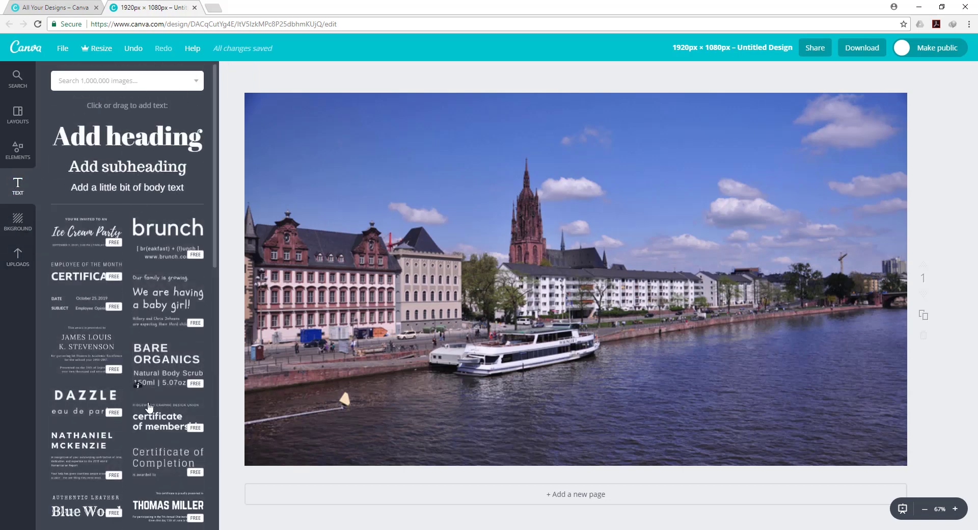
scroll(175, 298, "down", 12)
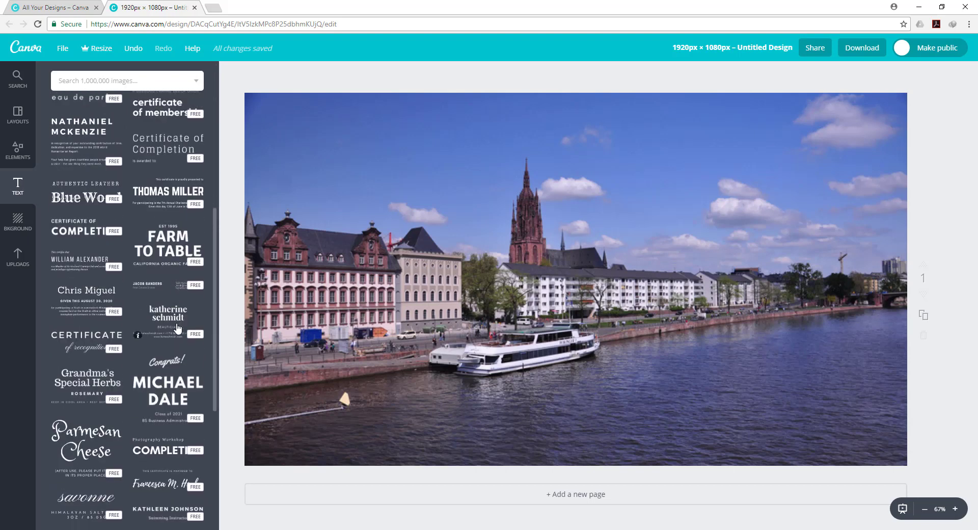
scroll(176, 323, "up", 12)
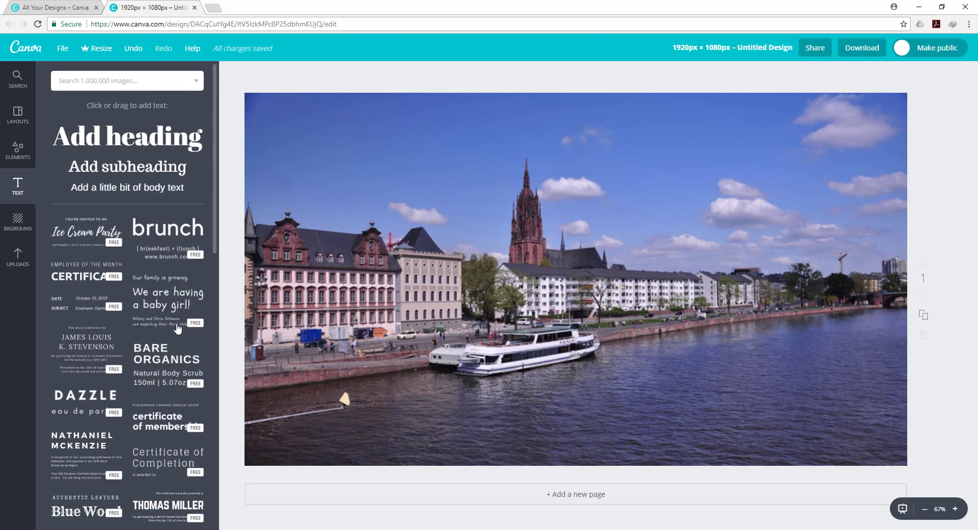
left_click(154, 136)
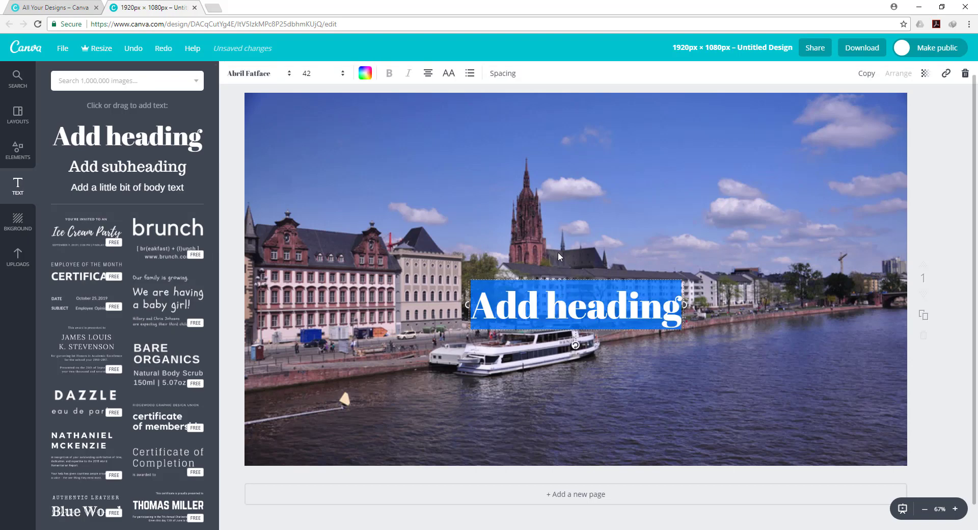
left_click_drag(550, 243, 493, 166)
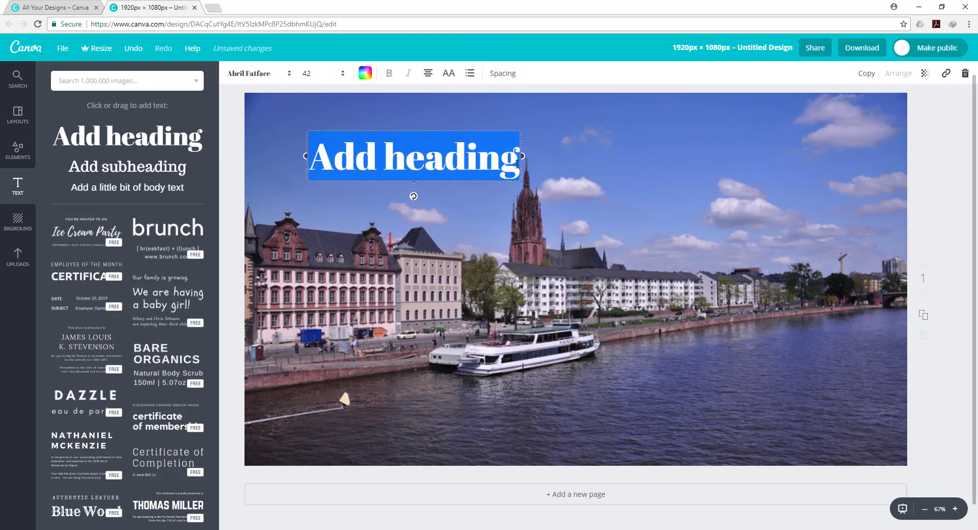
left_click(518, 163)
key("BackSpace")
key("BackSpace")
key("BackSpace")
key("BackSpace")
key("BackSpace")
key("BackSpace")
key("BackSpace")
key("BackSpace")
key("BackSpace")
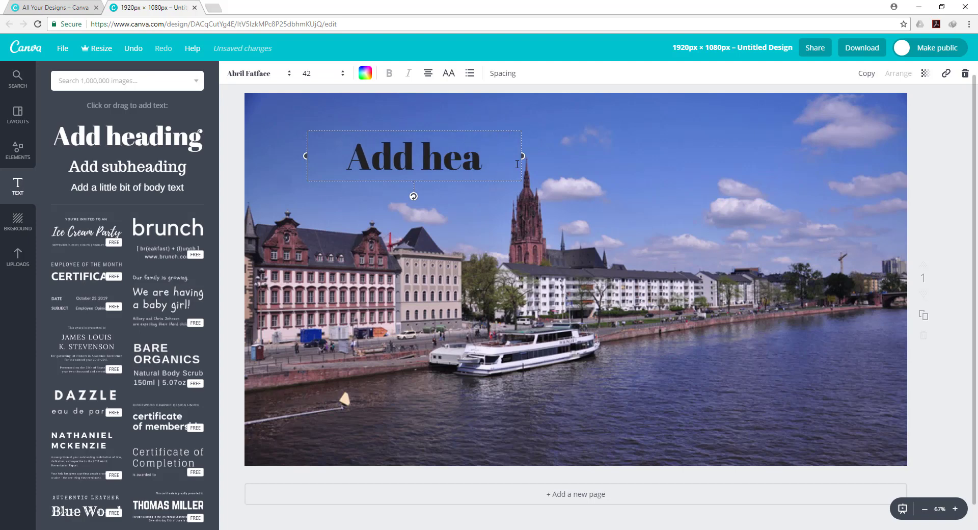
key("BackSpace")
key("BackSpace")
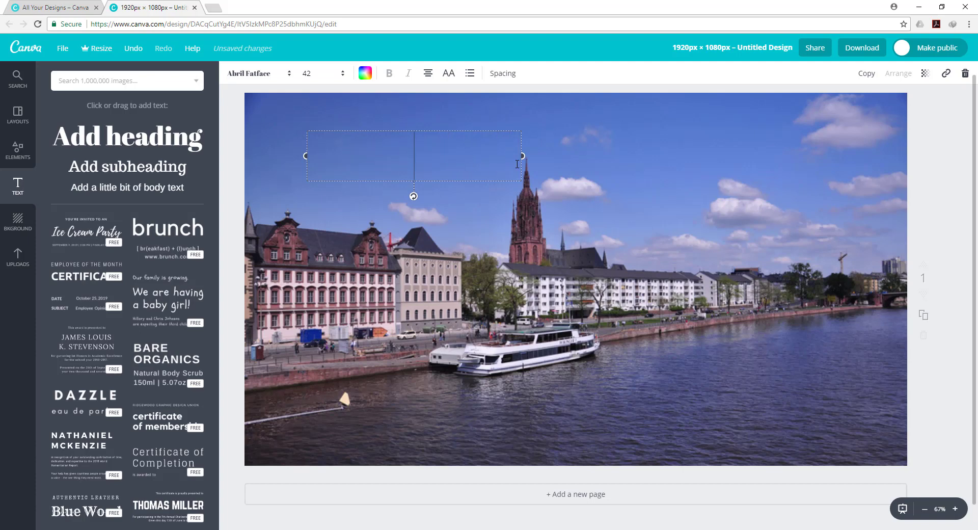
type("This is")
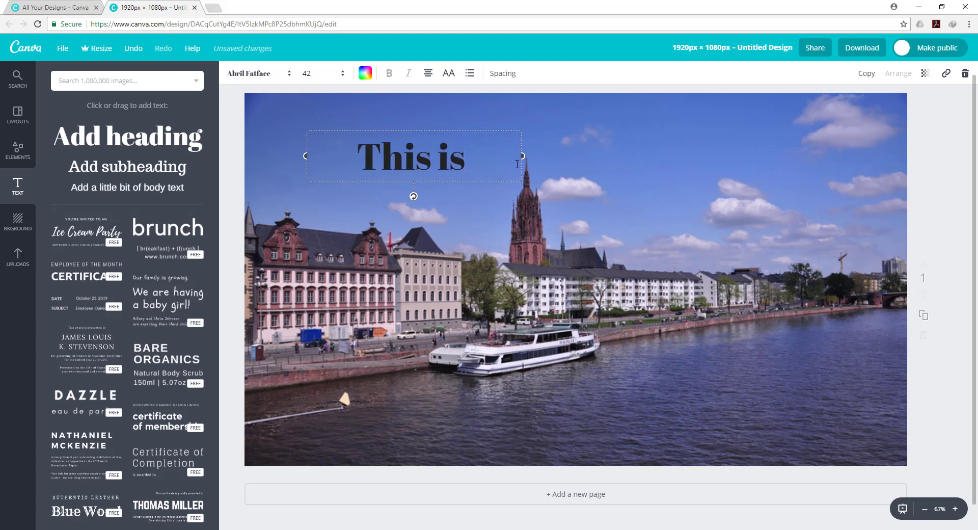
type(" My Test I")
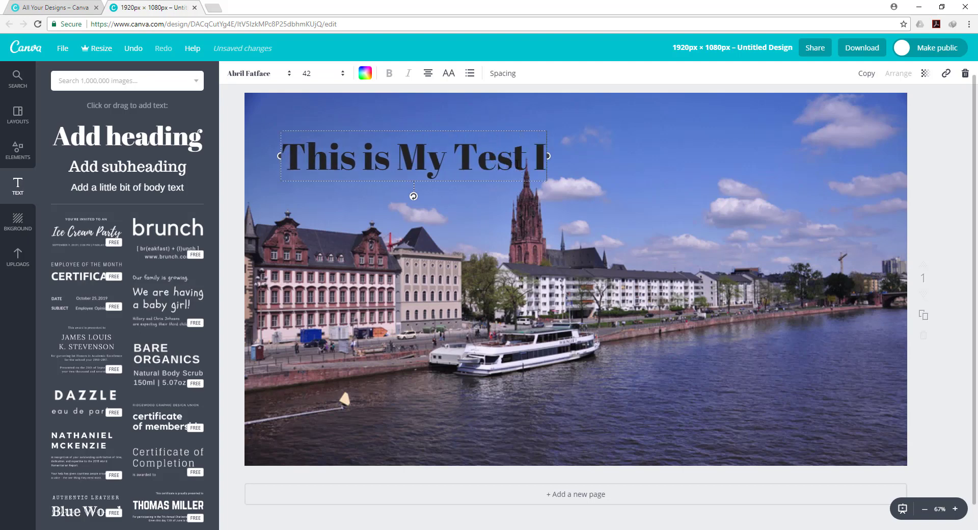
type("mage Edir")
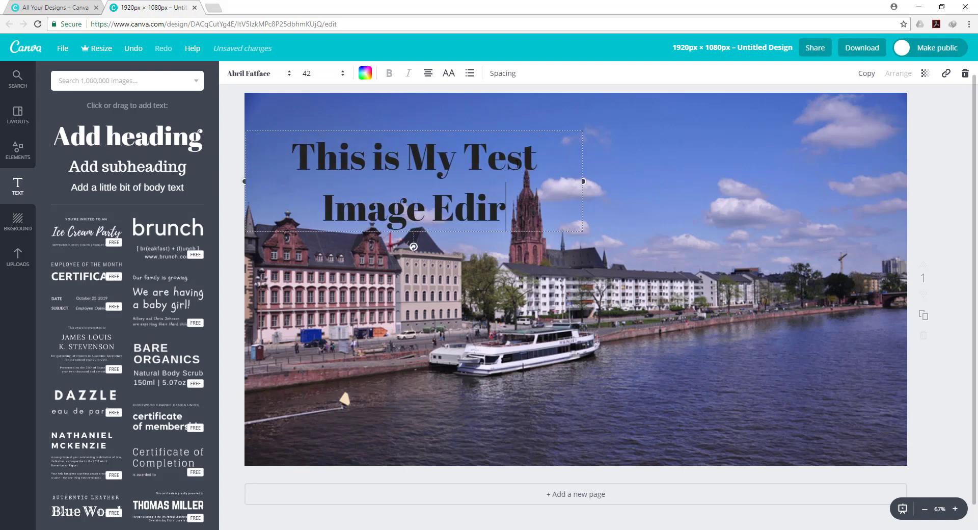
Widen the heading to one line, centre it across the top, and colour it white
left_click_drag(583, 181, 740, 166)
left_click_drag(550, 141, 592, 127)
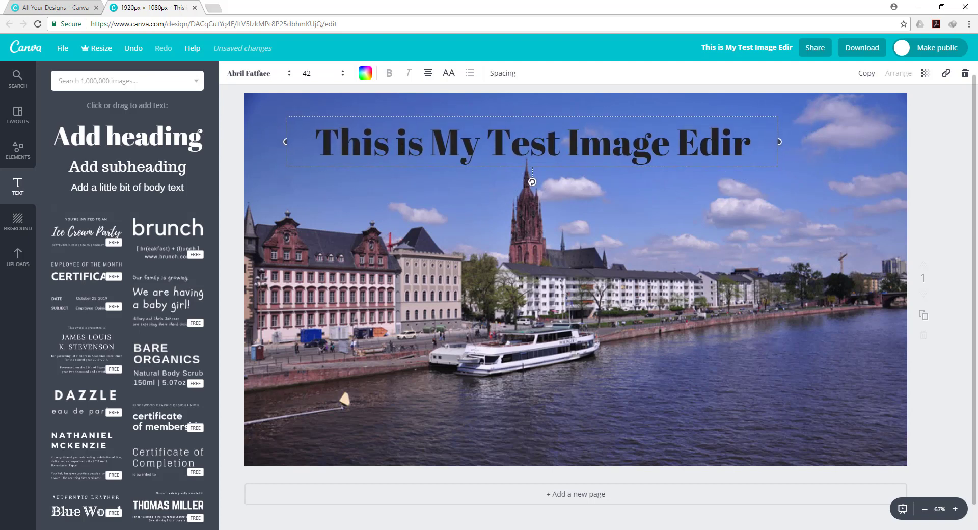
left_click(365, 73)
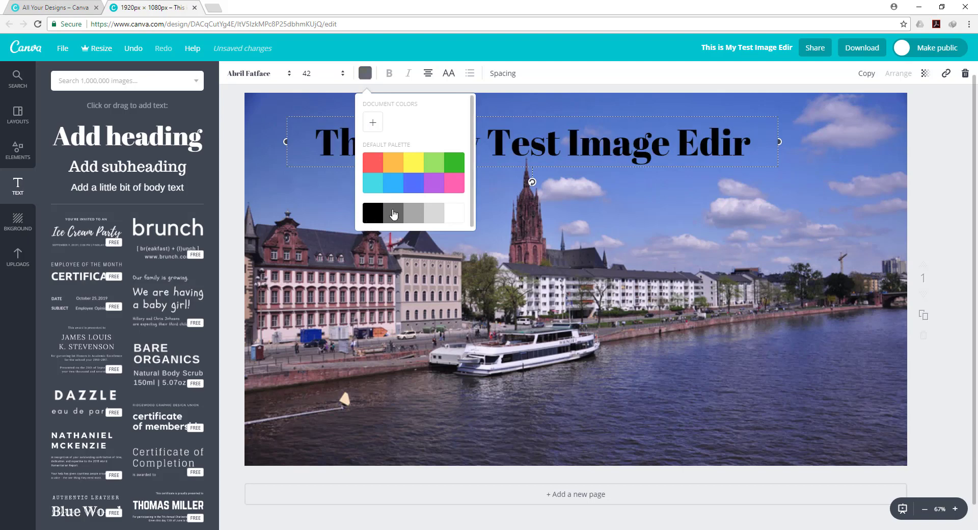
left_click(451, 216)
left_click(533, 197)
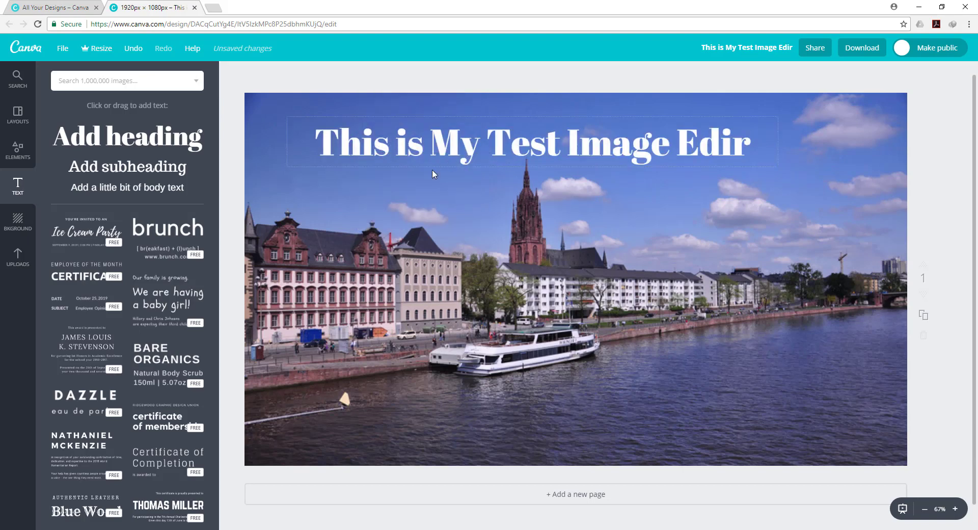
Add a white-bordered grey square and reshape it into a wide rectangle left of centre below the heading
left_click(19, 161)
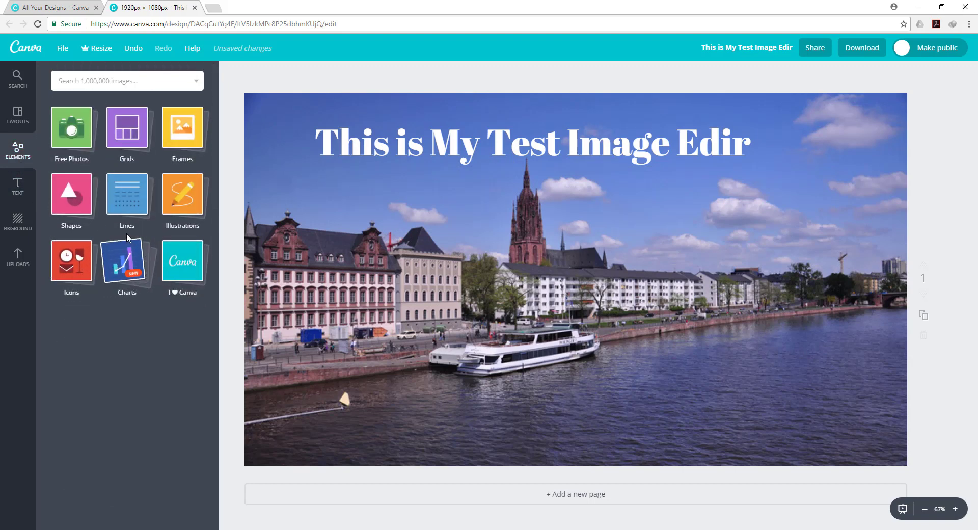
left_click(75, 196)
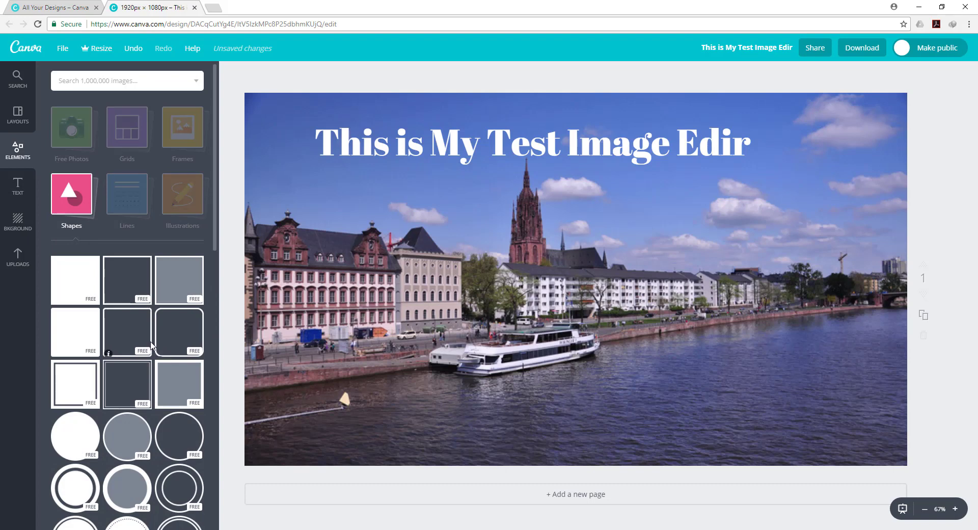
left_click(173, 293)
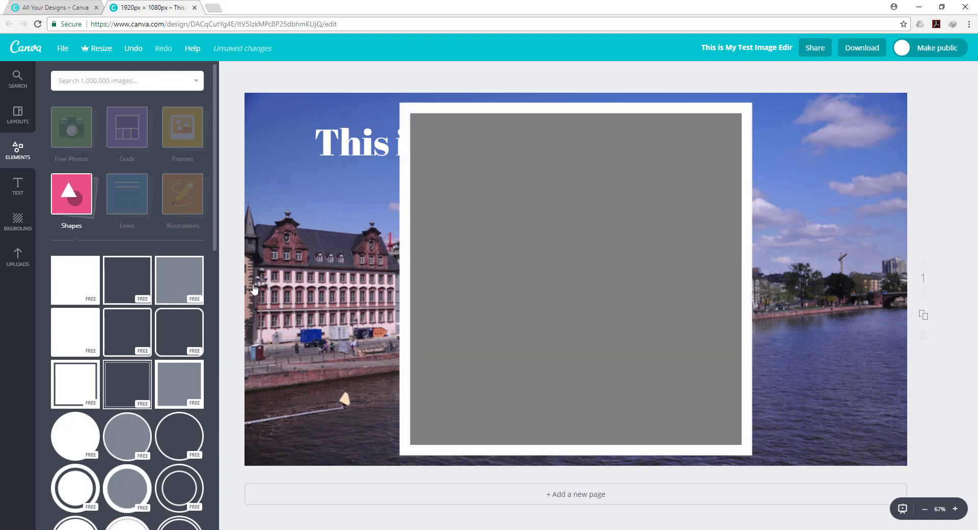
left_click_drag(401, 280, 309, 280)
left_click_drag(532, 105, 531, 258)
left_click_drag(755, 357, 660, 357)
left_click_drag(488, 321, 461, 298)
left_click(21, 191)
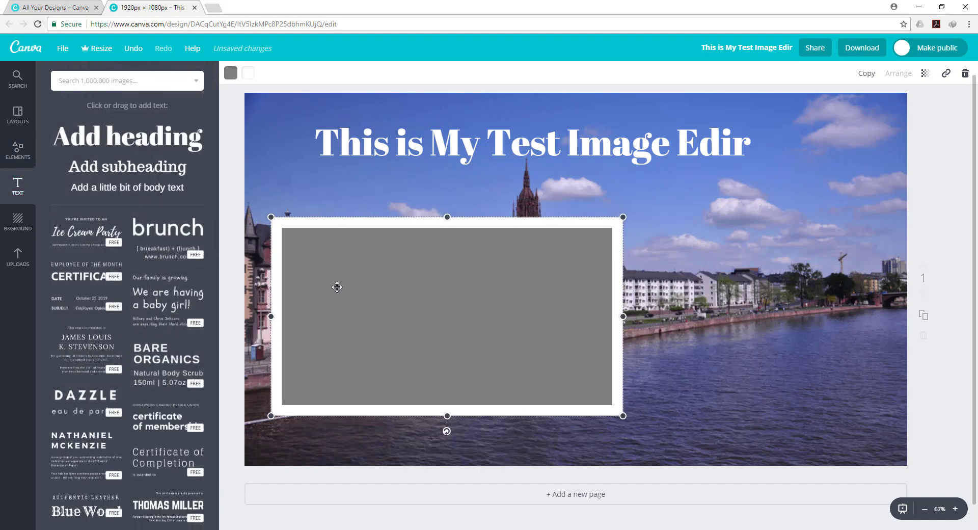
Add a subheading in the grey box and replace its text with 'This is My Paragraph for the Image Editing'
left_click(87, 173)
double_click(526, 295)
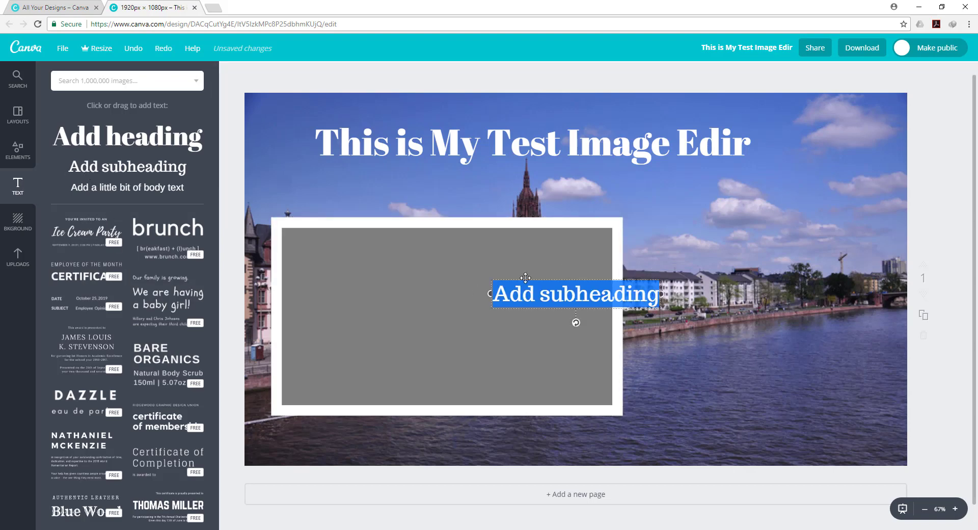
left_click_drag(525, 276, 372, 246)
left_click(500, 266)
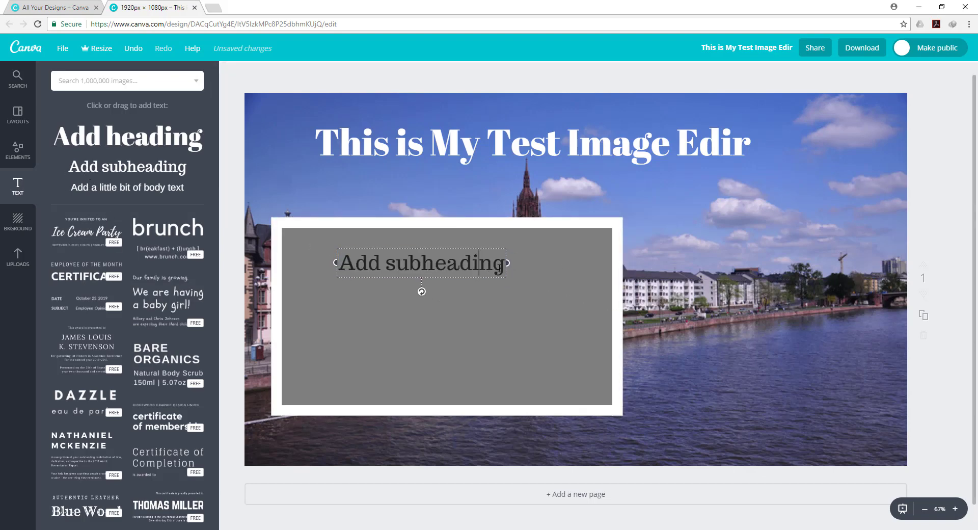
left_click_drag(504, 266, 350, 257)
key("BackSpace")
key("BackSpace")
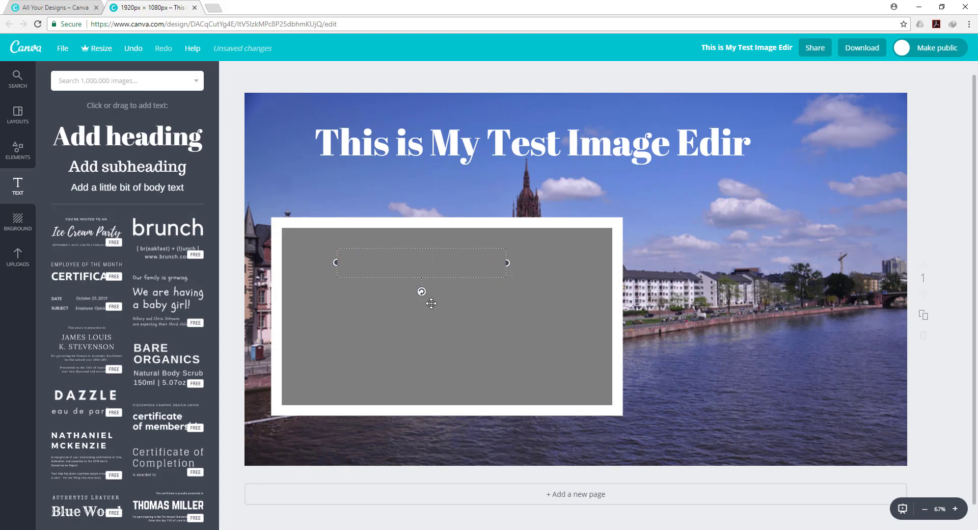
type("This is M")
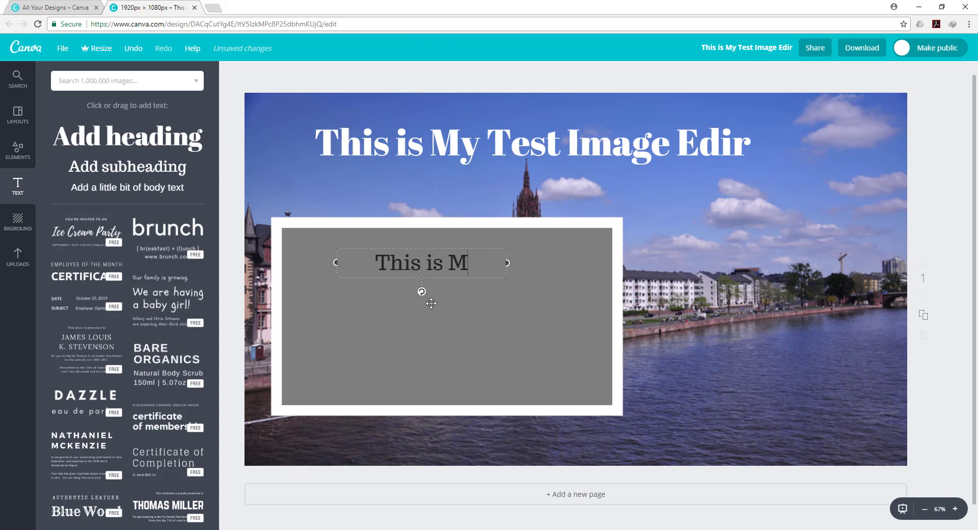
type("y Paragraph")
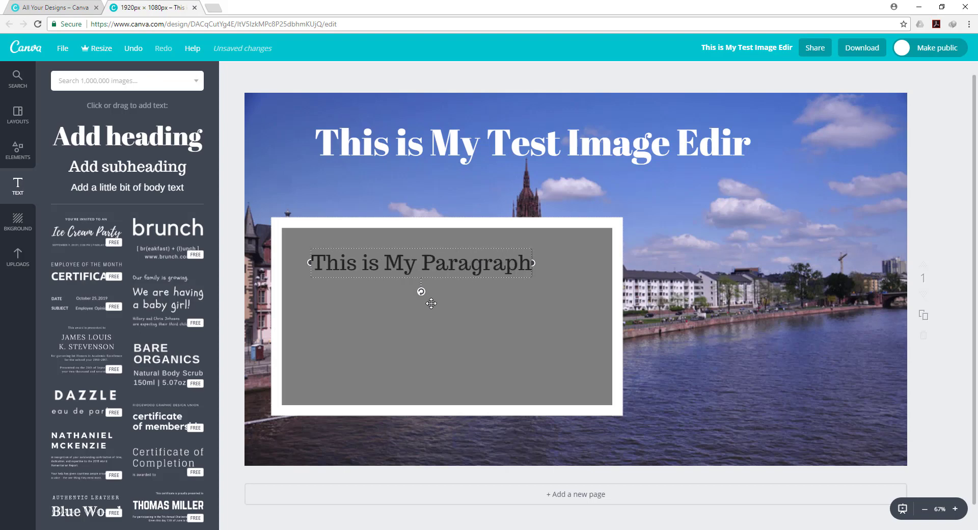
type(" for the Im")
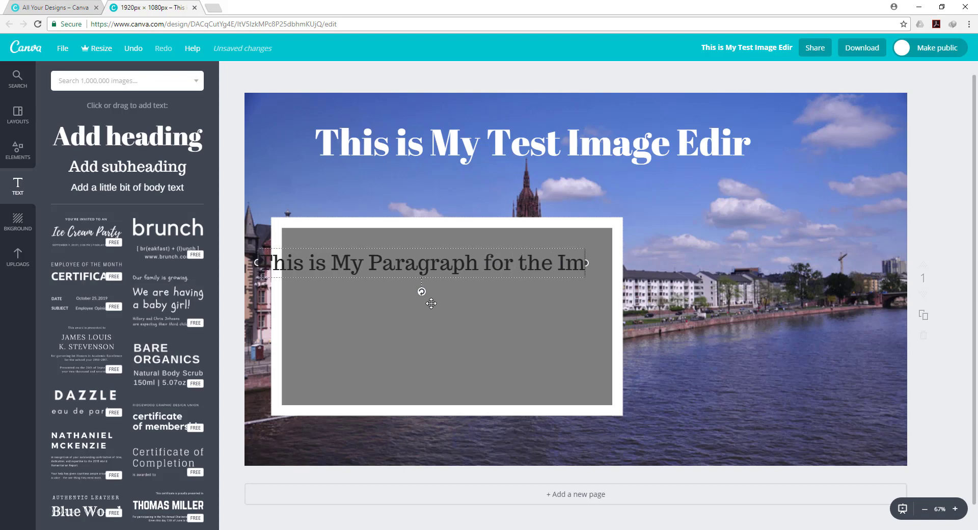
type("age Editing")
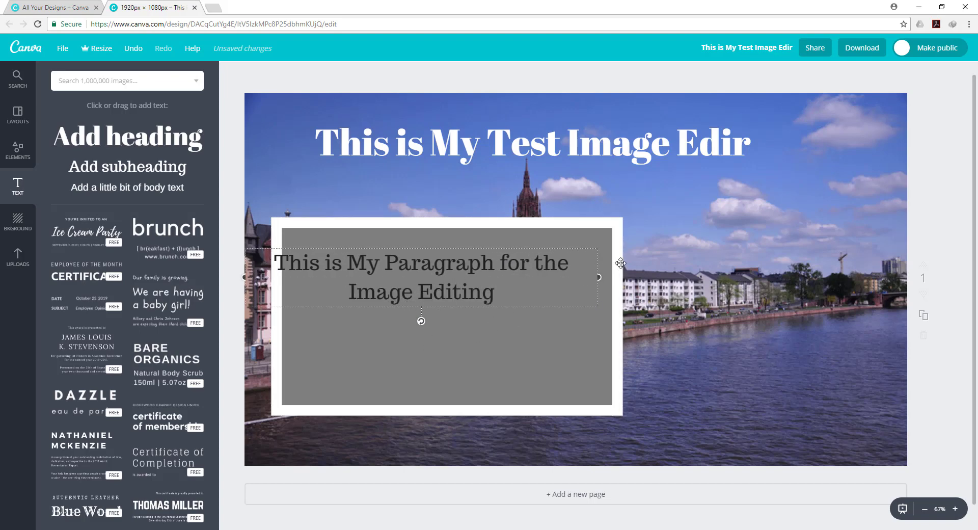
Resize the paragraph to wrap over two lines and position it at the grey box's top
left_click_drag(600, 277, 479, 276)
left_click_drag(418, 254, 418, 231)
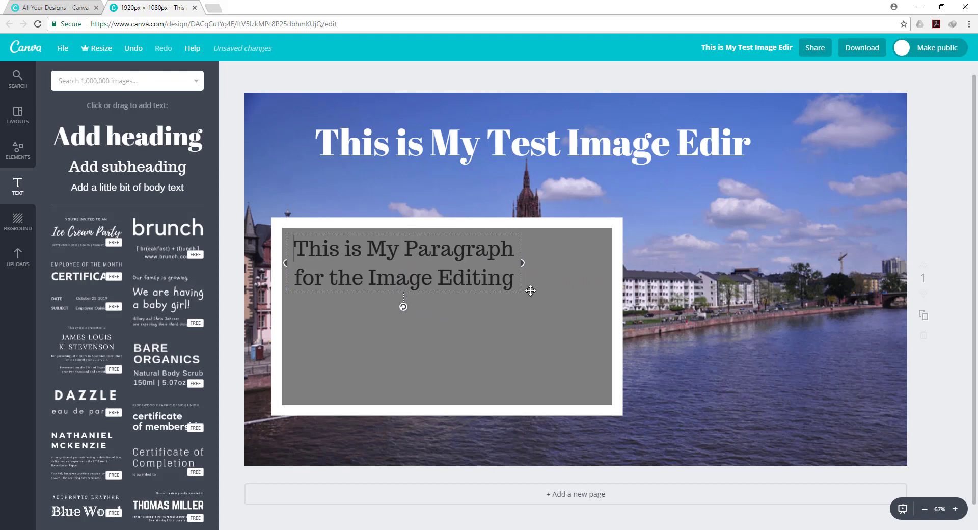
key("ctrl+z")
left_click_drag(529, 262, 606, 260)
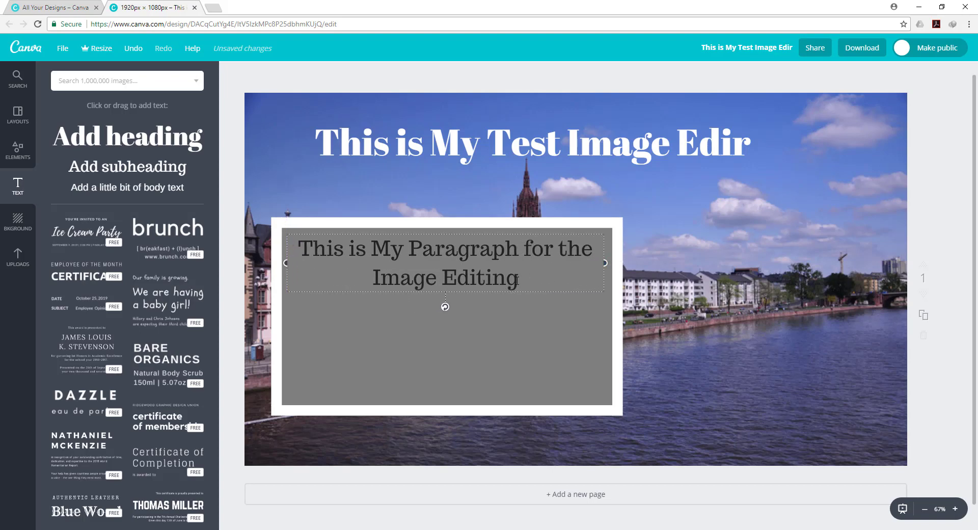
mouse_move(521, 276)
left_mouse_down()
mouse_move(403, 247)
mouse_move(514, 283)
mouse_move(521, 274)
left_mouse_up()
double_click(433, 248)
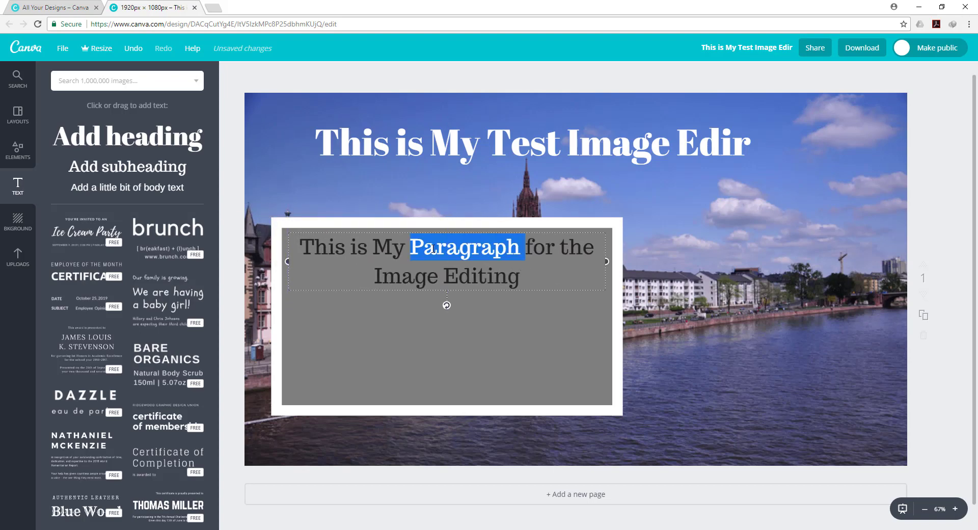
key("ctrl+a")
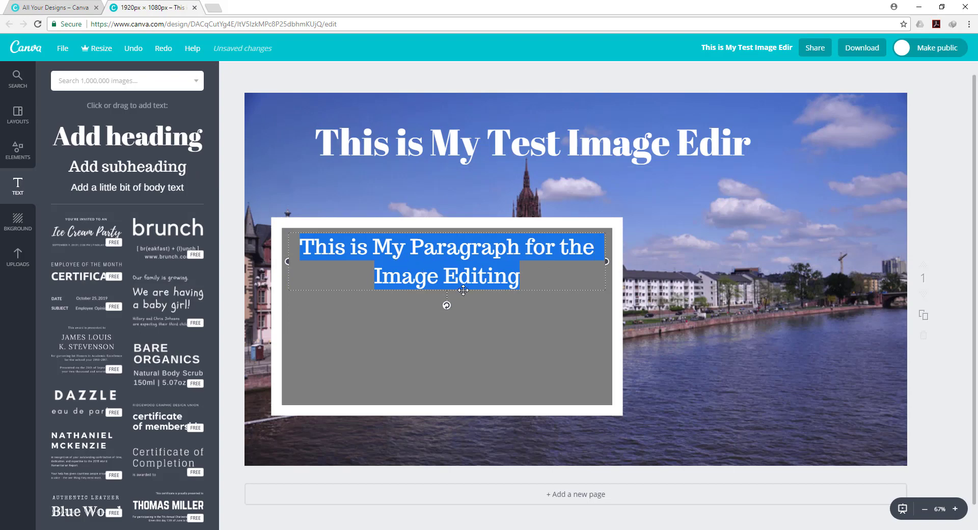
left_click(551, 280)
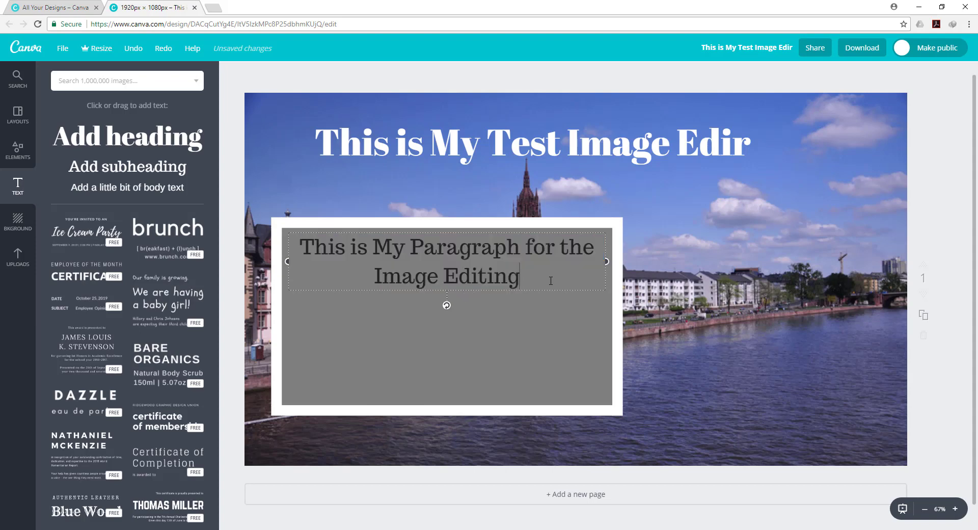
Try various palette fills on the framed box and settle on light grey #d9d9d9
right_click(366, 305)
left_click(302, 325)
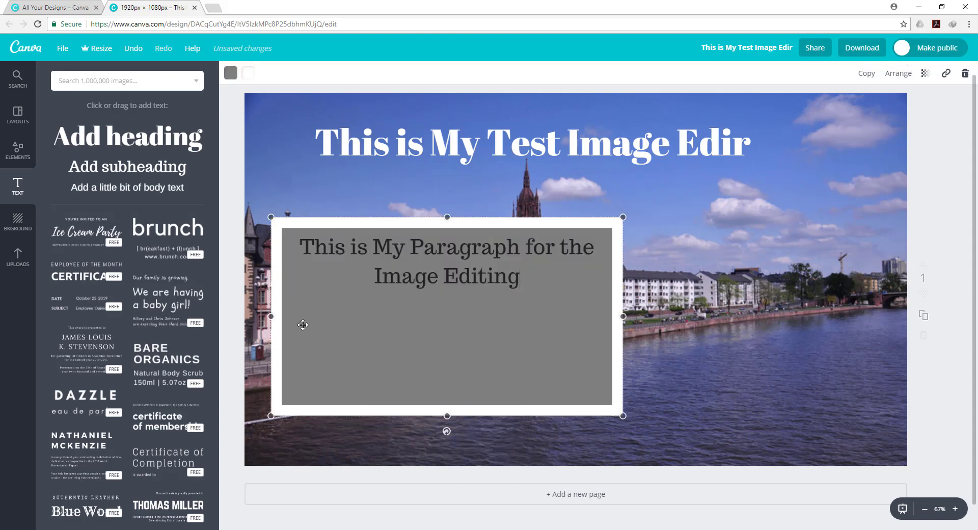
left_click(231, 73)
left_click(314, 162)
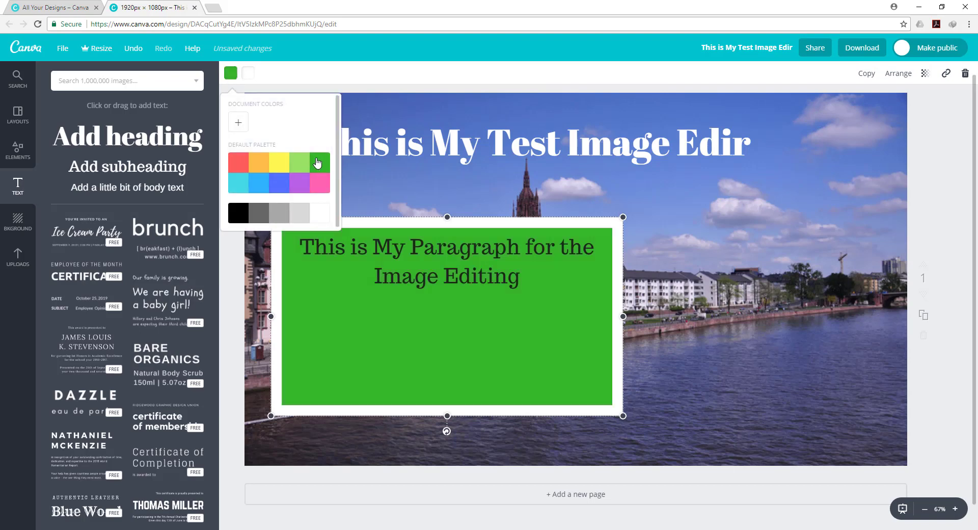
left_click(300, 163)
left_click(284, 168)
left_click(259, 166)
left_click(241, 167)
left_click(243, 185)
left_click(262, 187)
left_click(283, 188)
left_click(302, 184)
left_click(326, 183)
left_click(297, 213)
left_click(284, 216)
left_click(258, 217)
left_click(250, 216)
left_click(258, 214)
left_click(285, 216)
left_click(299, 216)
left_click(594, 288)
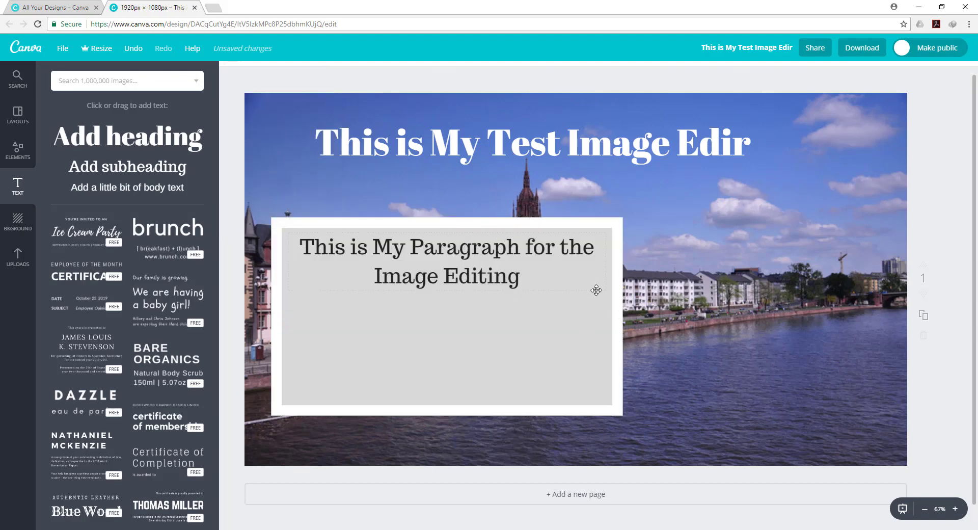
Narrow the framed box into a tall panel and rewrap the paragraph into five centred lines
left_click(621, 320)
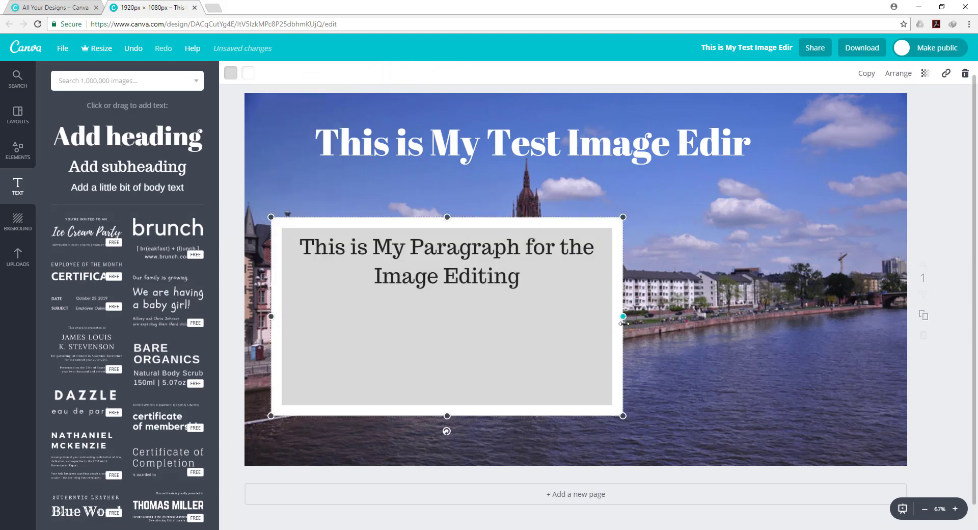
left_click_drag(622, 317, 436, 301)
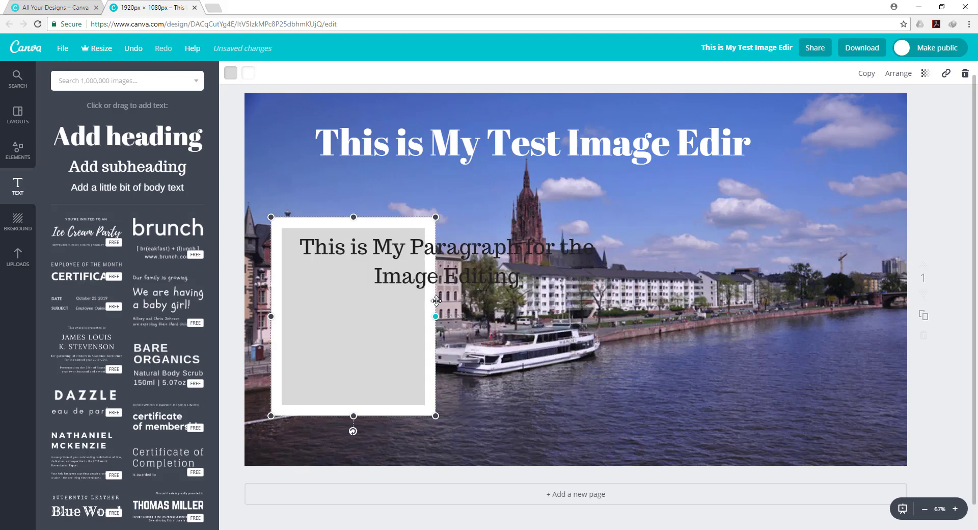
left_click(528, 253)
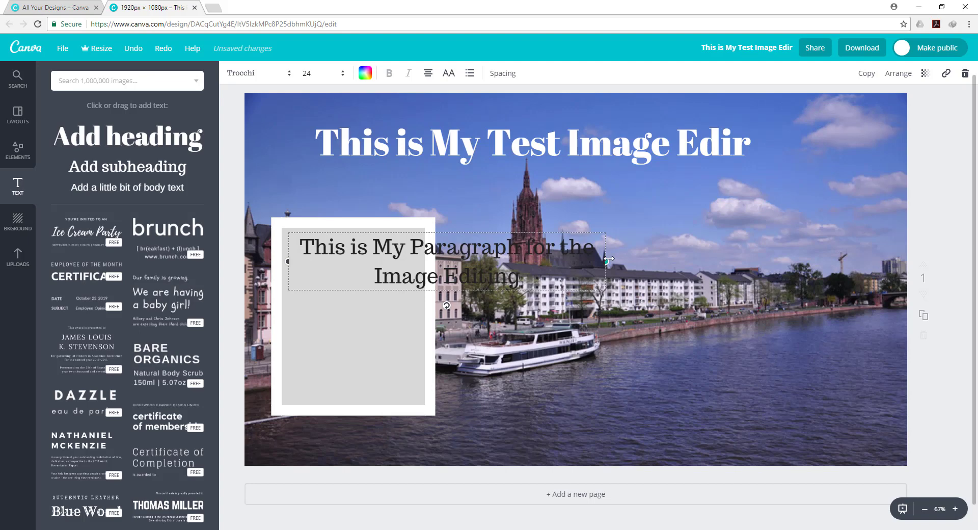
left_click_drag(609, 258, 413, 269)
left_click(426, 293)
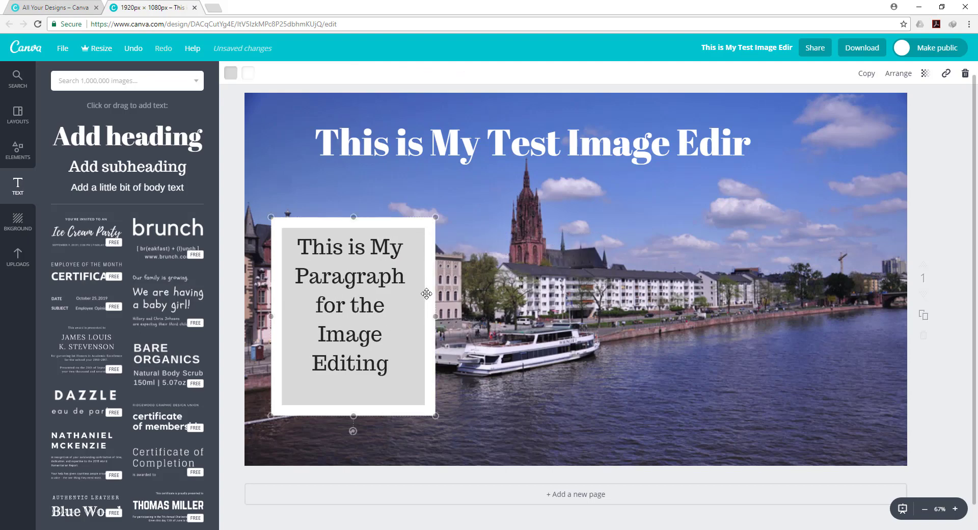
left_click(364, 252)
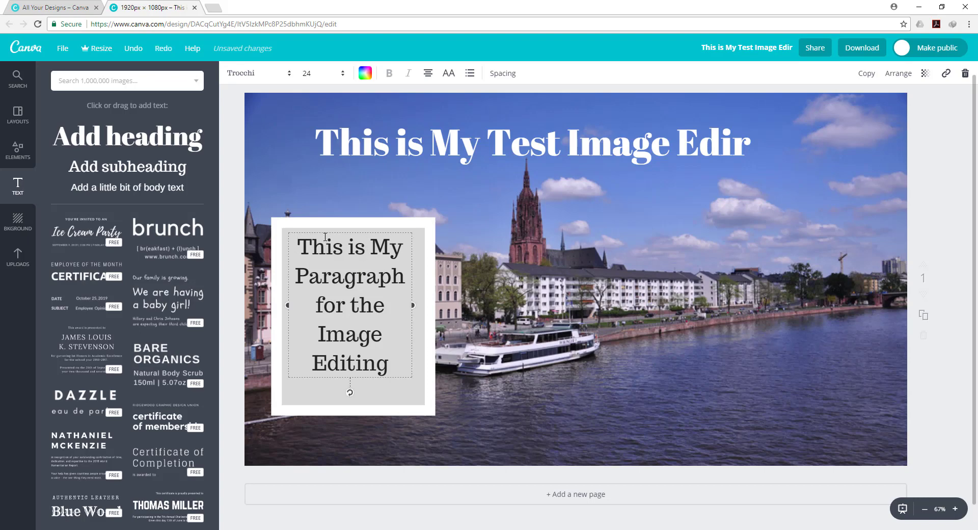
Search the elements for 'youtube' and add the free YouTube logo to the design
left_click(18, 149)
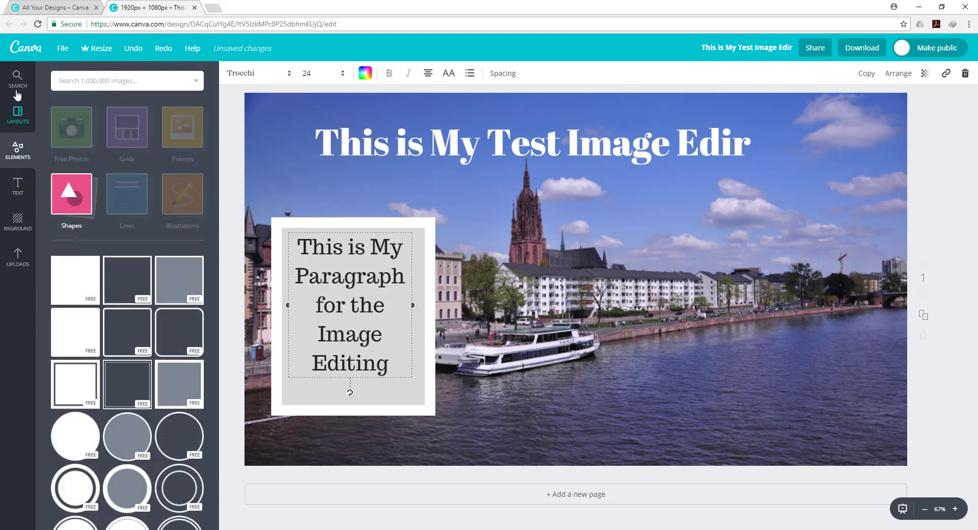
left_click(66, 80)
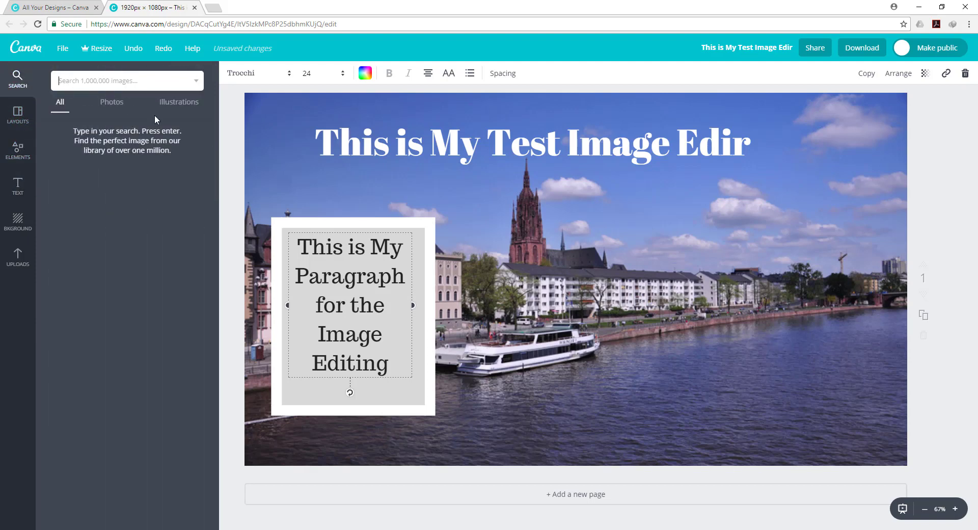
type("youtube")
key("Return")
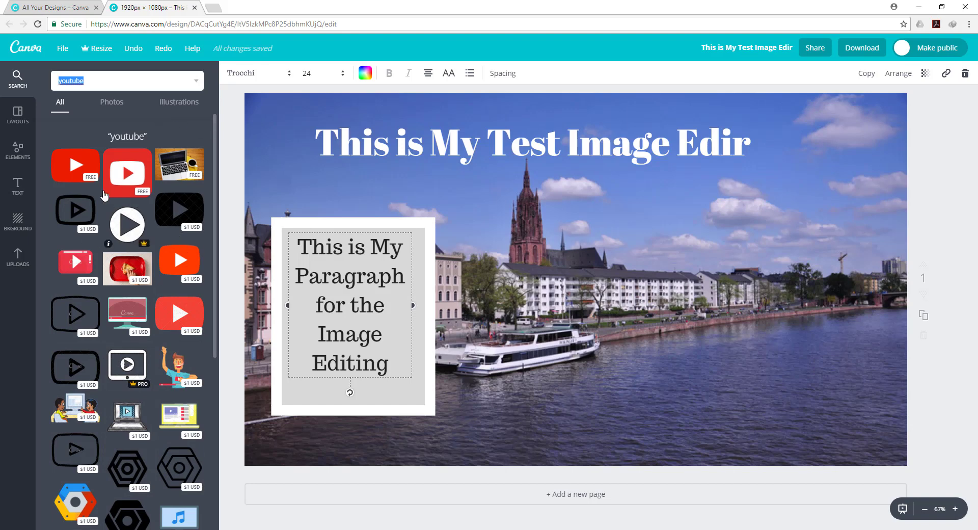
left_click(131, 174)
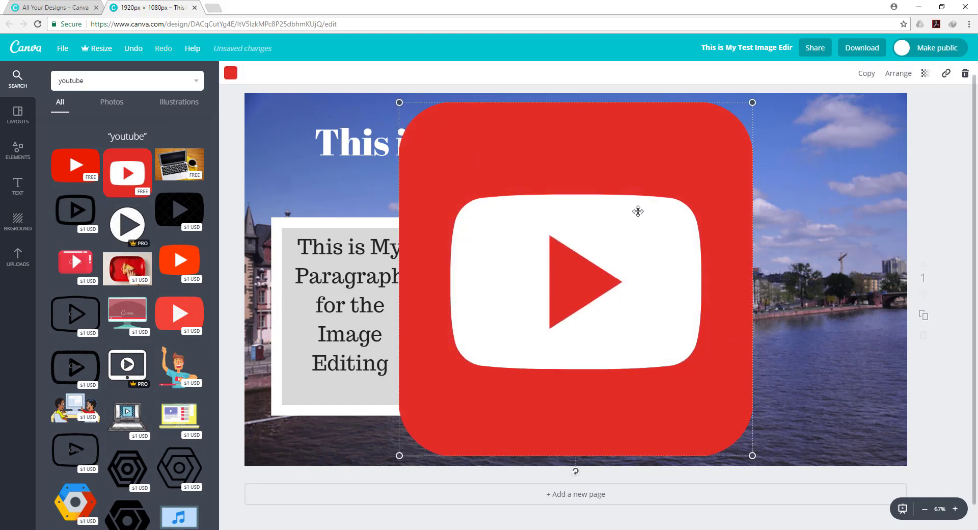
Shrink the YouTube logo and move it to the photo's lower-right corner
left_click_drag(752, 103, 588, 267)
left_click_drag(504, 349, 805, 339)
left_click_drag(883, 261, 850, 296)
left_click_drag(799, 354, 821, 358)
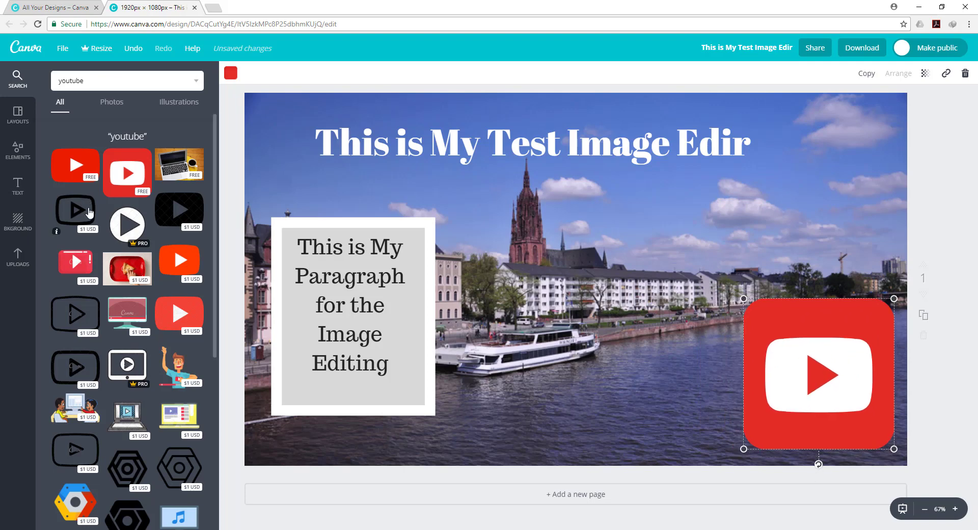
Add the grey white-rimmed circle from the Elements shapes to the design
scroll(92, 227, "down", 6)
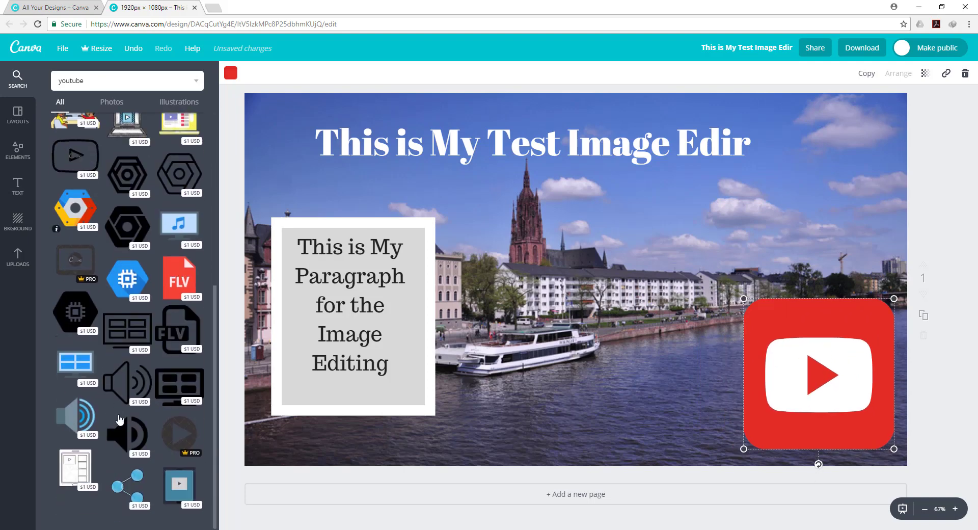
scroll(72, 408, "up", 5)
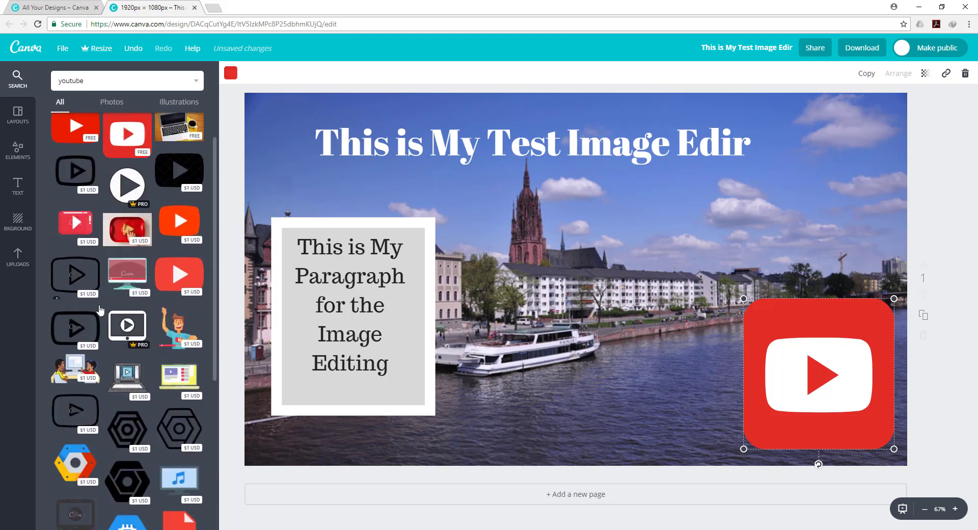
scroll(124, 276, "down", 5)
scroll(76, 296, "up", 6)
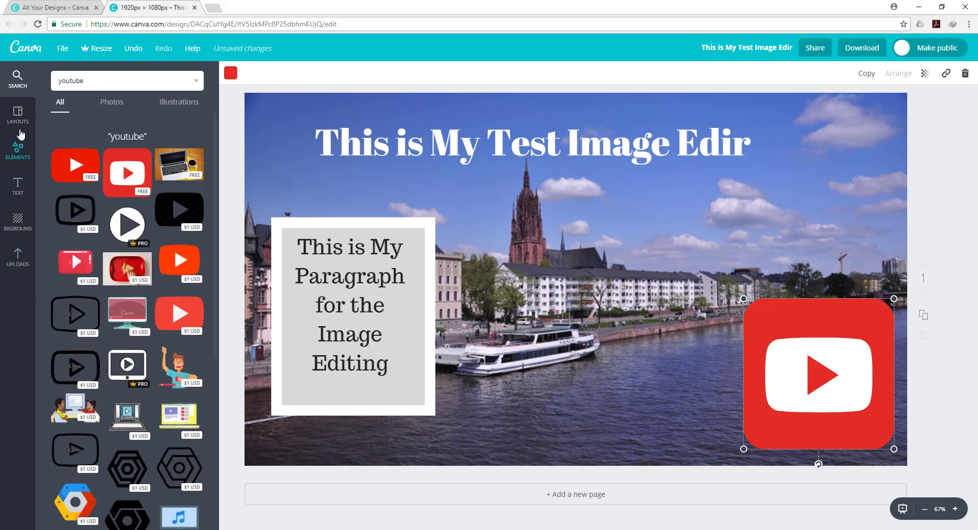
left_click(16, 153)
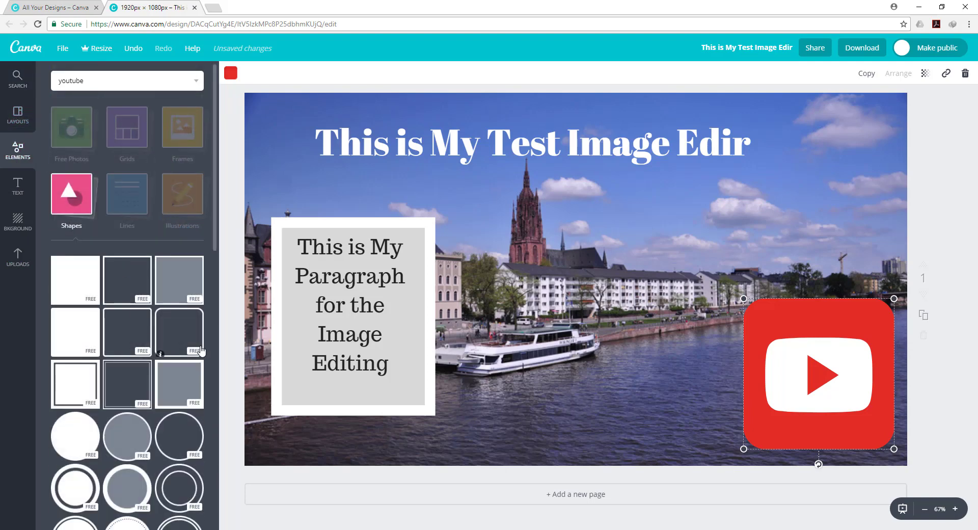
scroll(204, 346, "down", 5)
scroll(204, 346, "down", 1)
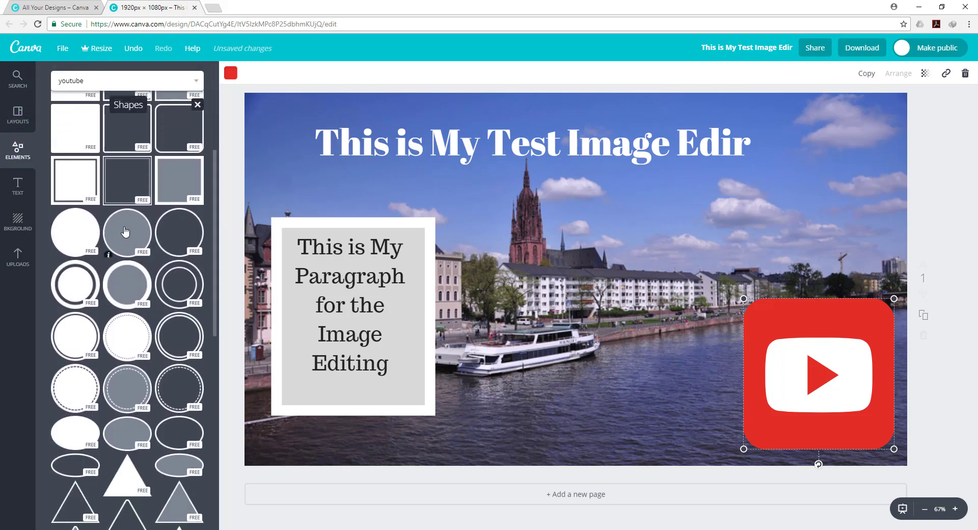
left_click(128, 236)
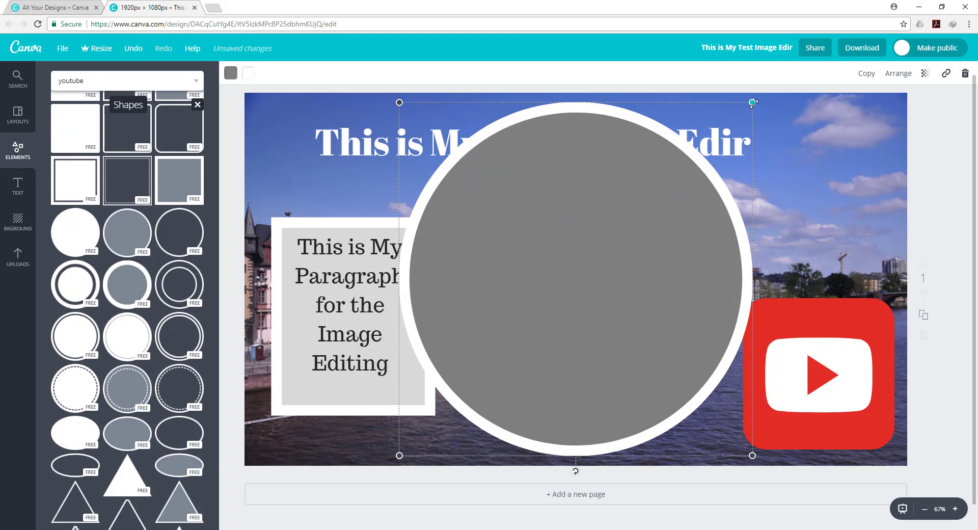
Shrink the circle to badge size and move it to the top right, above the YouTube logo
left_click_drag(752, 102, 610, 244)
left_click_drag(552, 303, 623, 300)
left_click_drag(690, 240, 604, 326)
left_click_drag(550, 376, 835, 182)
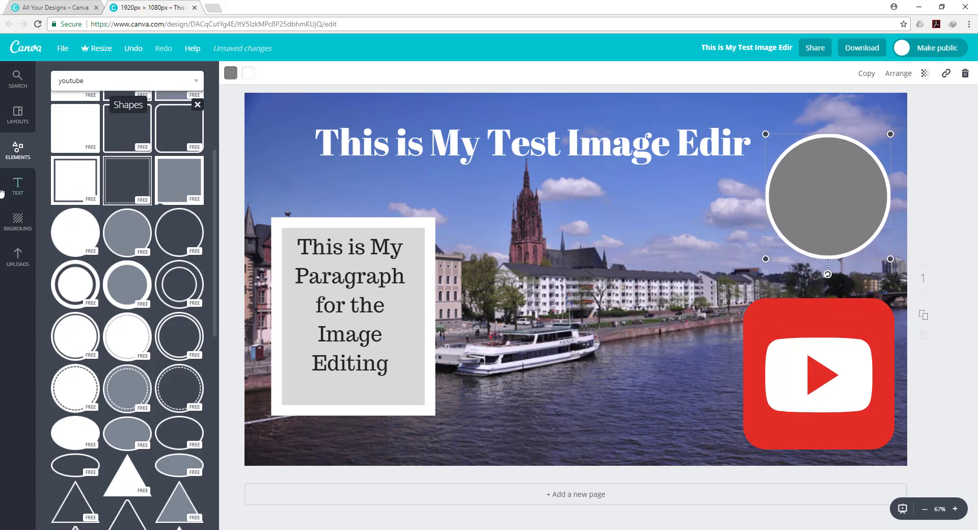
Add the Ice Cream Party text design and shrink it to fit inside the circle
left_click(17, 186)
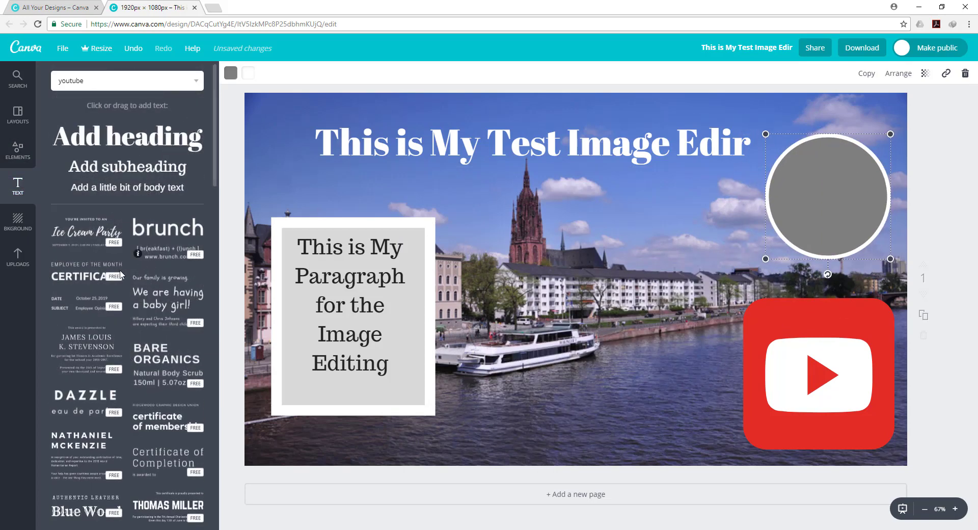
left_click(84, 236)
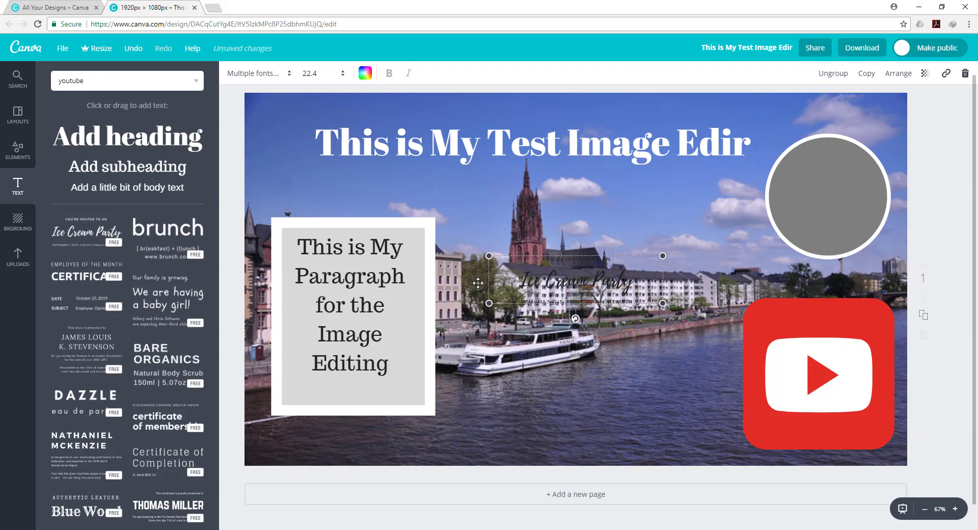
left_click_drag(524, 275, 791, 201)
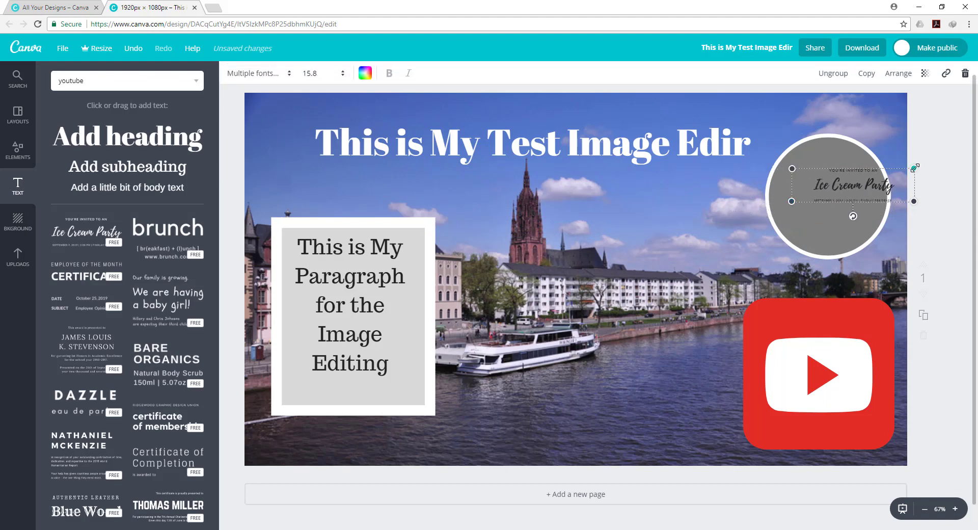
left_click_drag(915, 168, 833, 165)
Recolour the circle orange
left_click(793, 203)
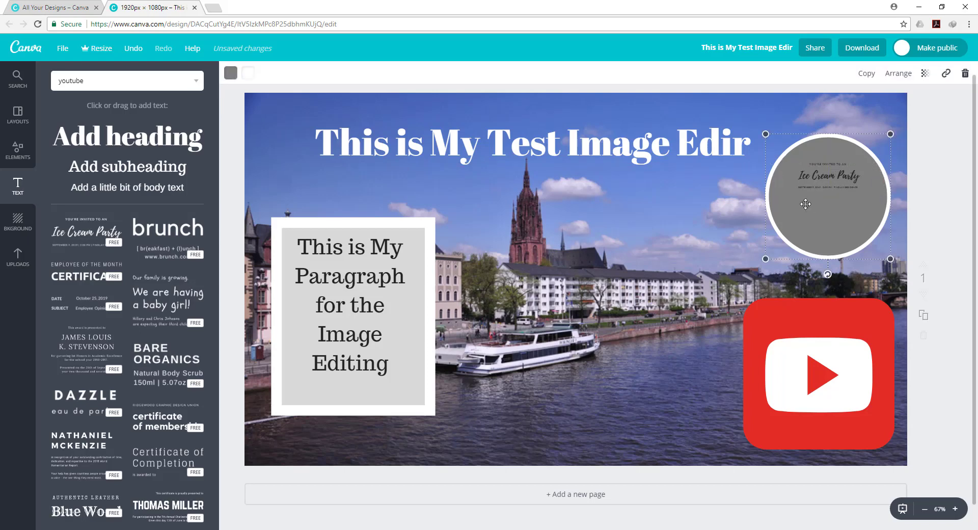
left_click(230, 73)
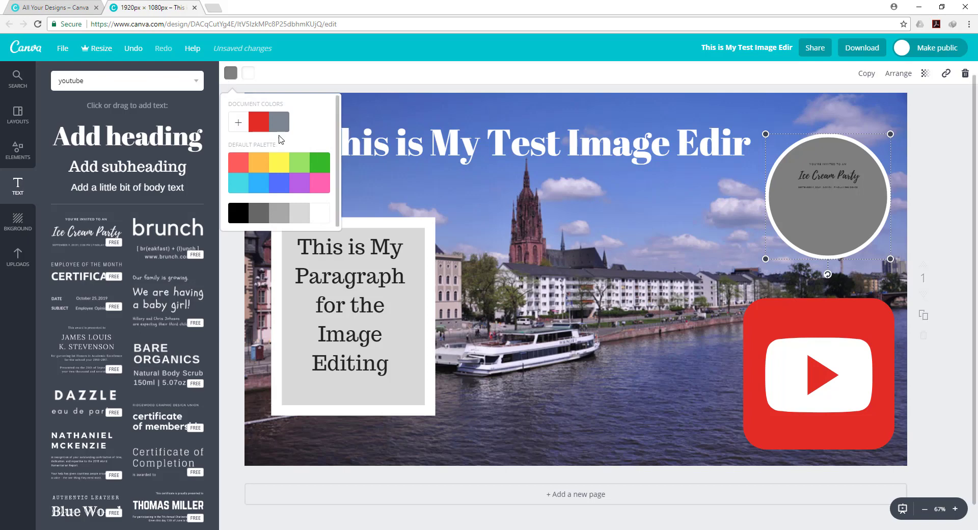
left_click(261, 125)
left_click(265, 159)
left_click(279, 163)
left_click(268, 168)
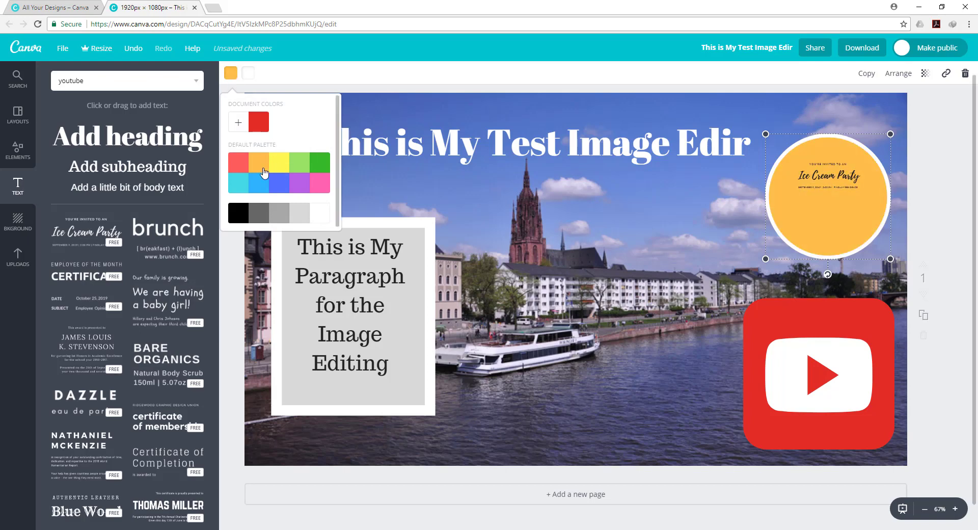
left_click(582, 256)
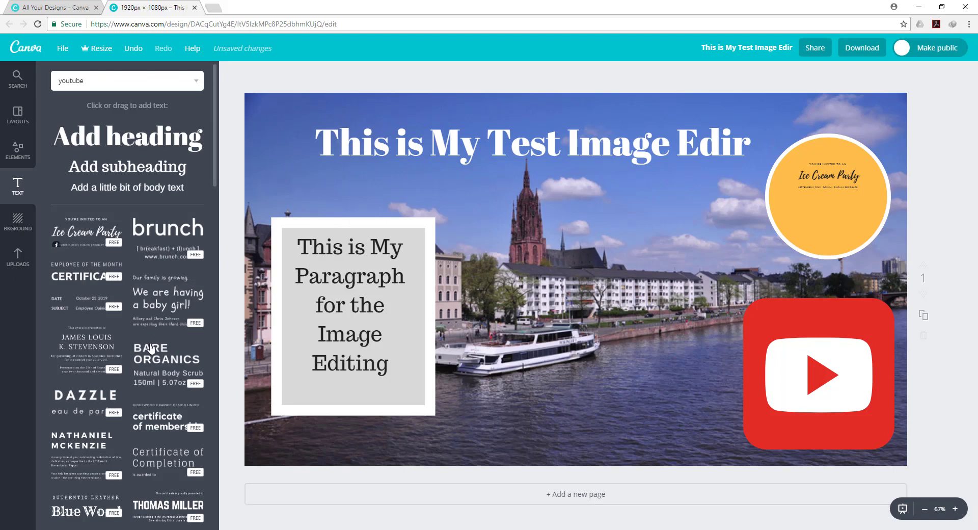
Add the Parmesan Cheese text design, enlarge it, and place it over the river
scroll(190, 366, "down", 2)
scroll(188, 364, "down", 3)
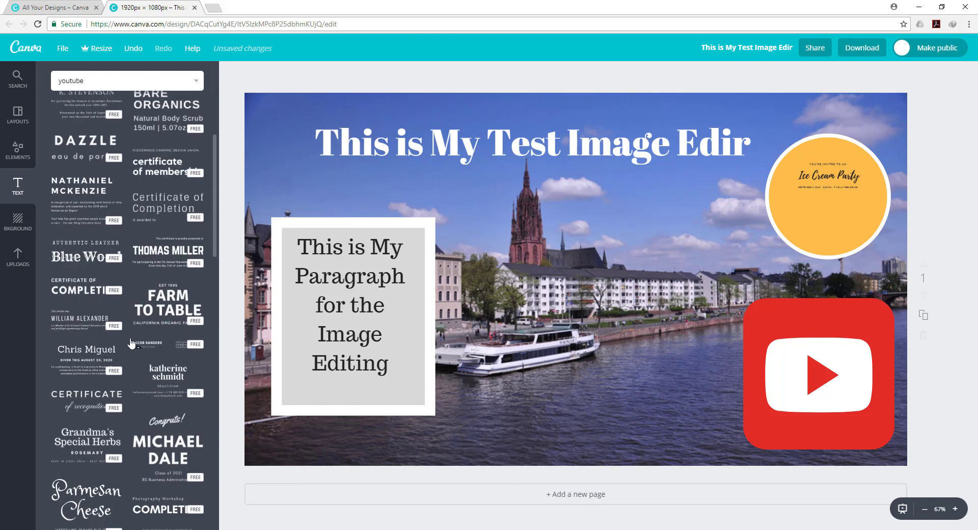
scroll(128, 345, "down", 3)
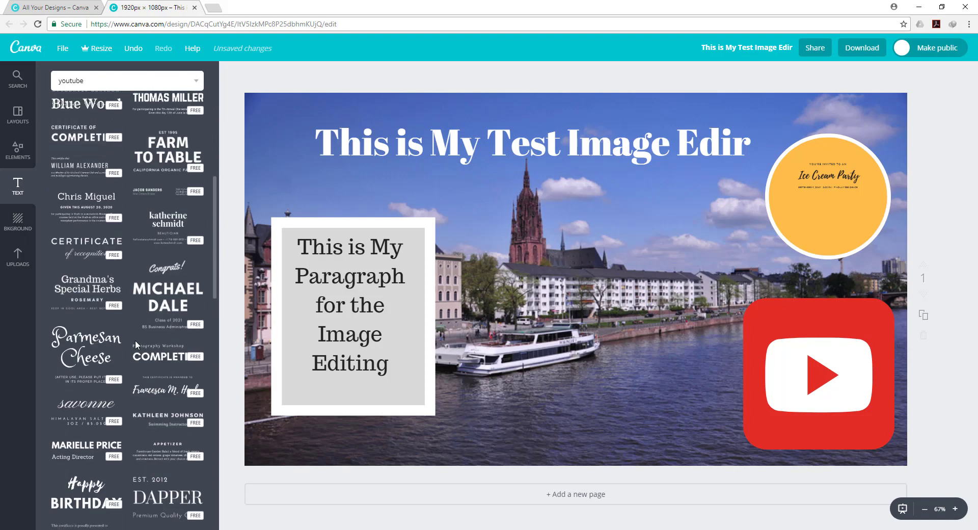
left_click(74, 339)
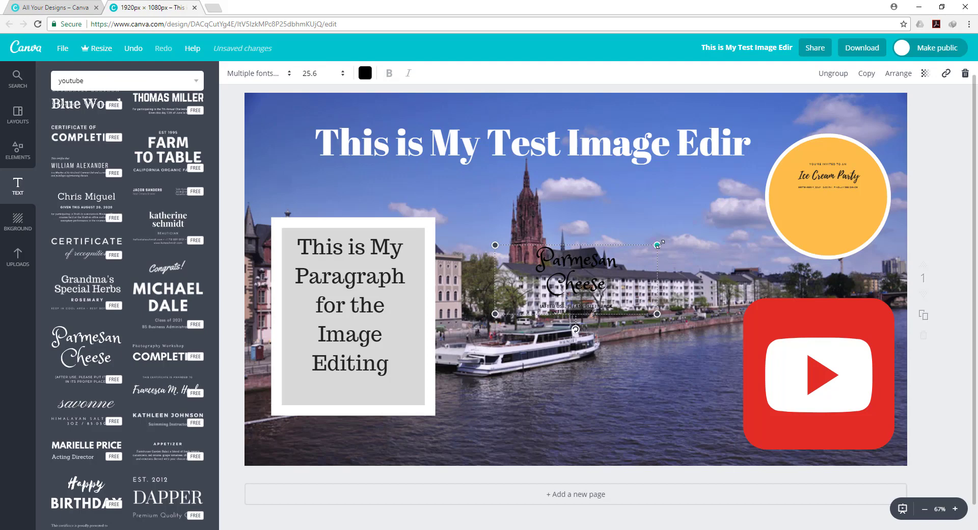
left_click_drag(657, 246, 730, 214)
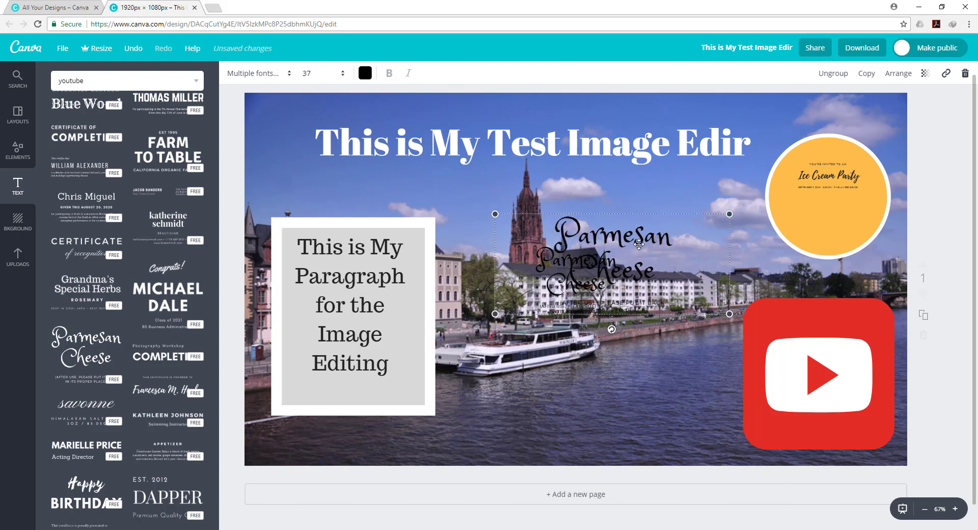
left_click_drag(639, 245, 620, 374)
left_click_drag(548, 371, 542, 371)
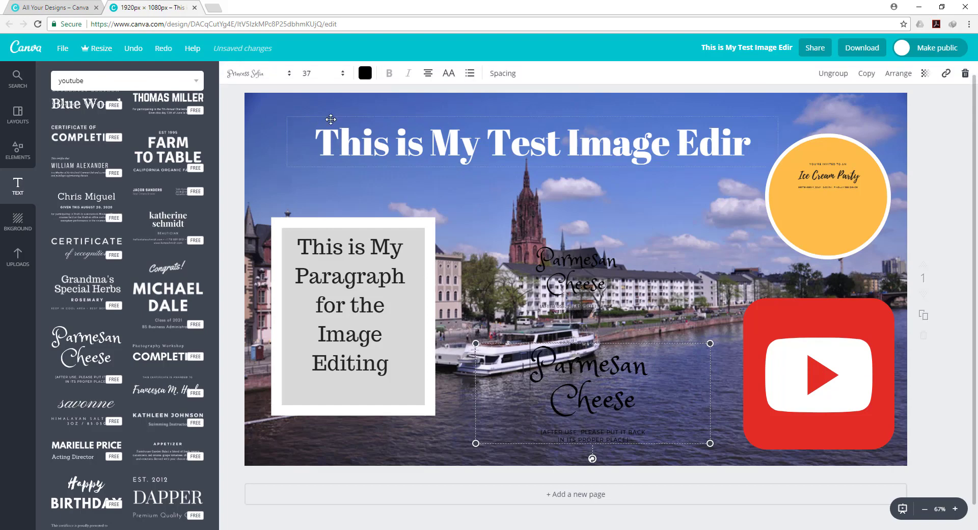
Make the Parmesan Cheese text white
left_click(365, 73)
left_click(396, 163)
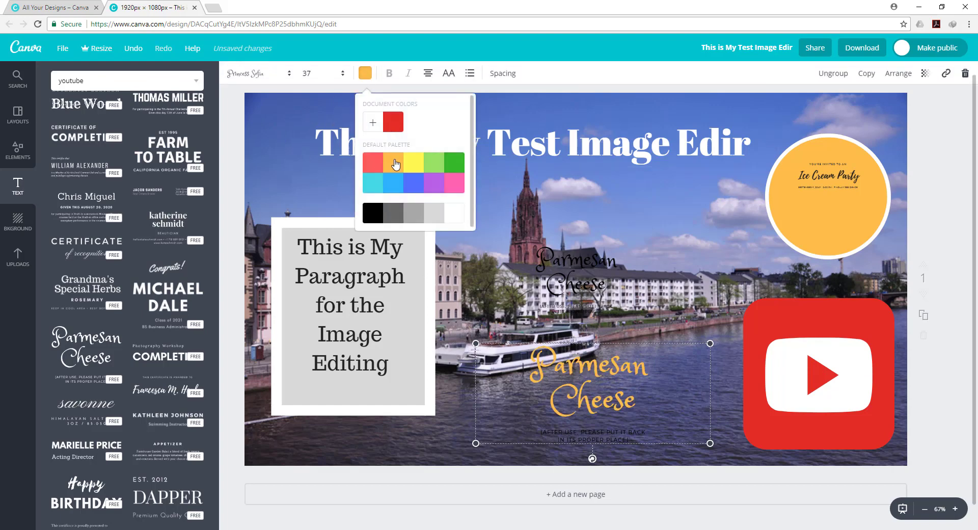
left_click(434, 182)
left_click(414, 182)
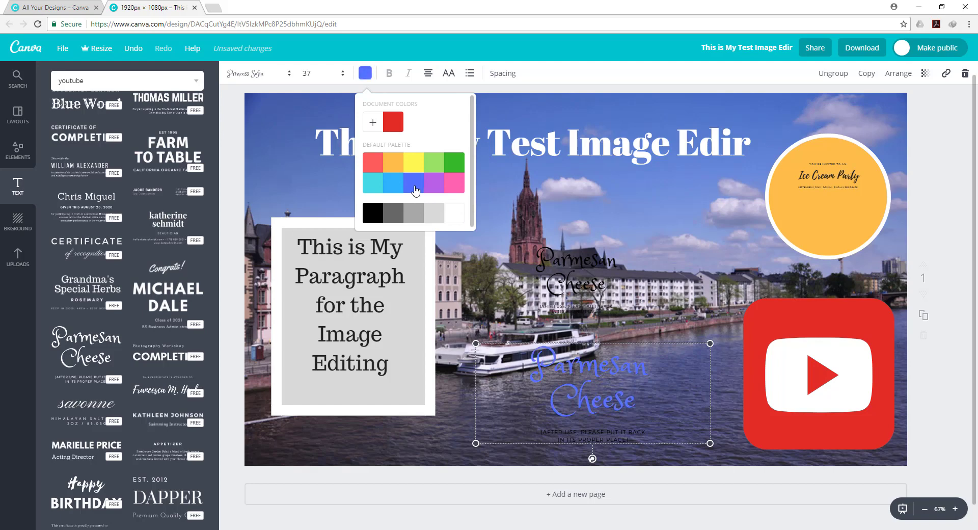
left_click(458, 216)
left_click(644, 202)
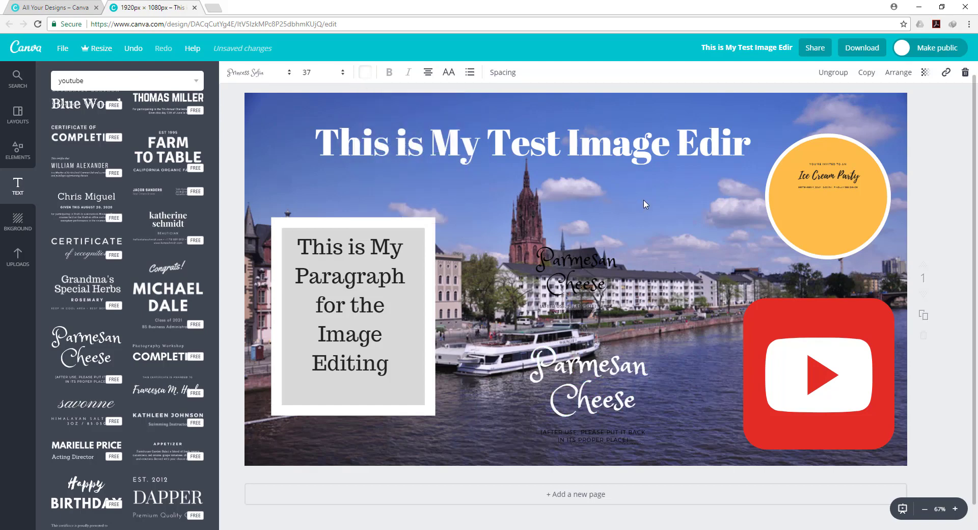
Correct the heading from 'Edir' to 'Edit', then browse the Layouts panel
left_click(723, 149)
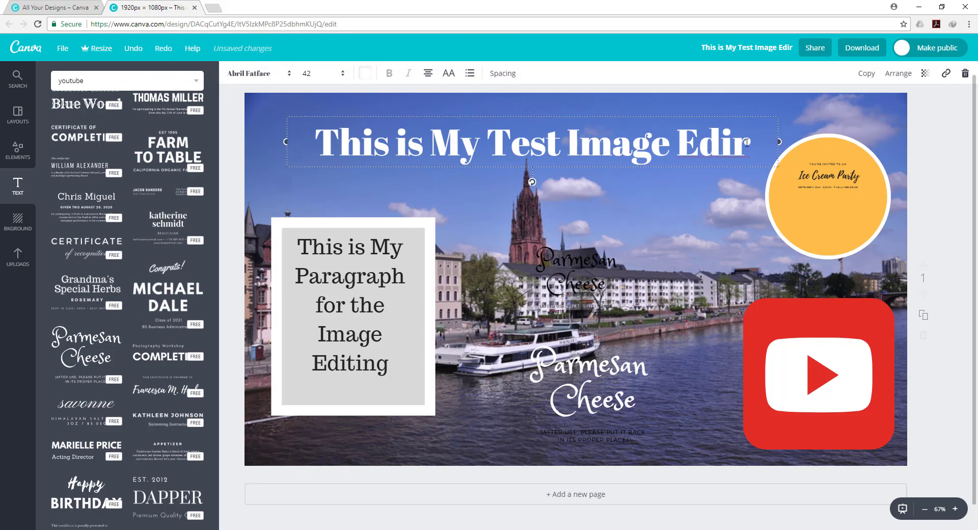
key("BackSpace")
type("t")
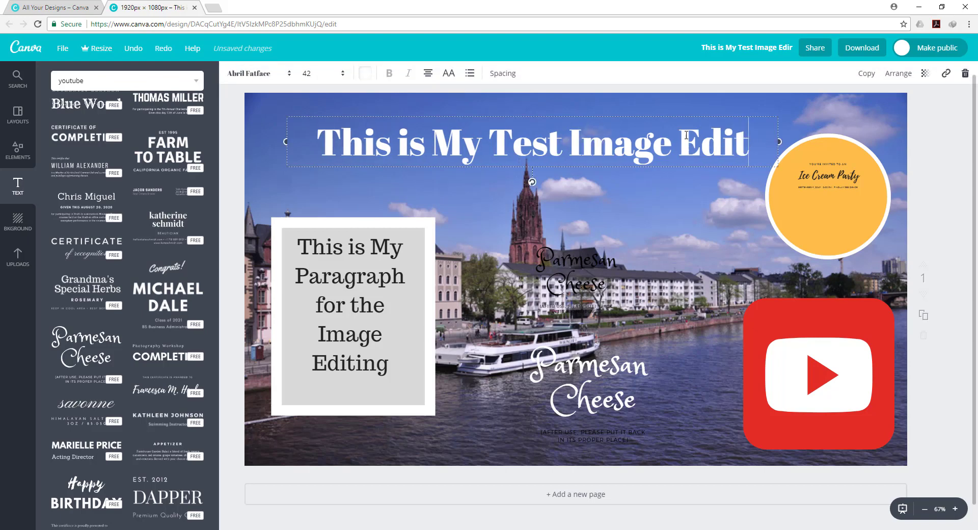
left_click(756, 227)
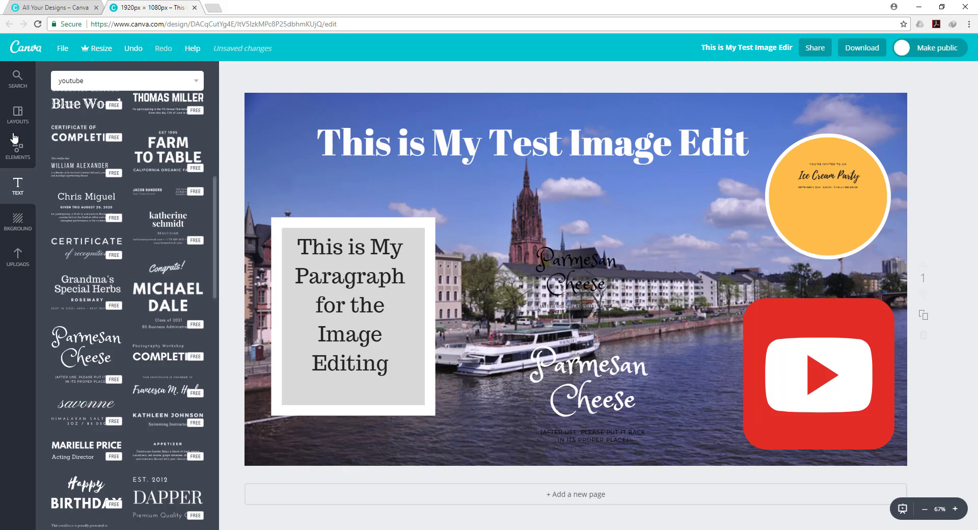
left_click(21, 117)
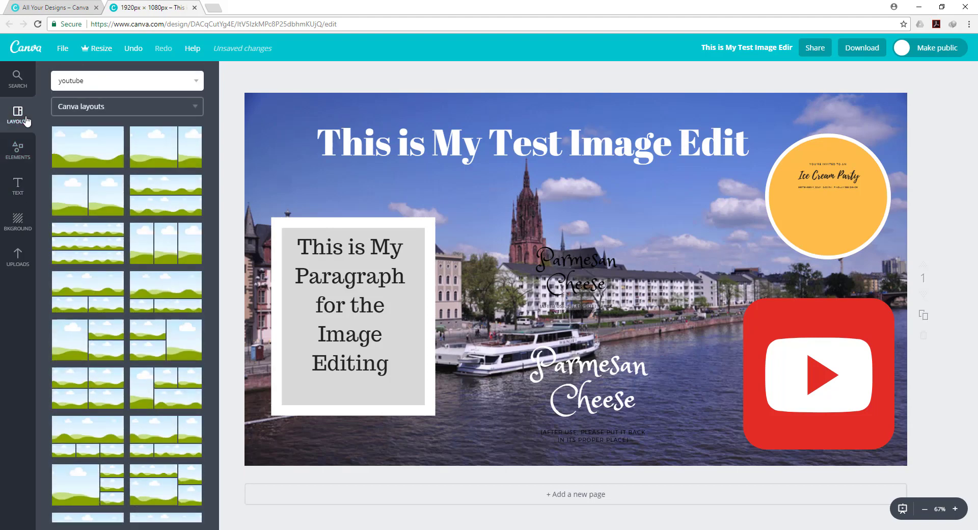
scroll(493, 294, "down", 1)
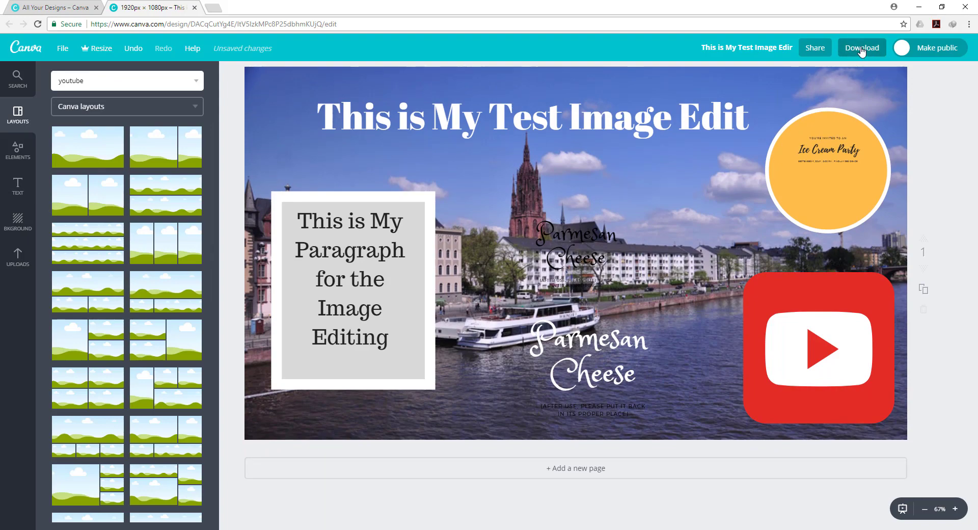
Download the design as a PNG (Recommended) file
left_click(861, 49)
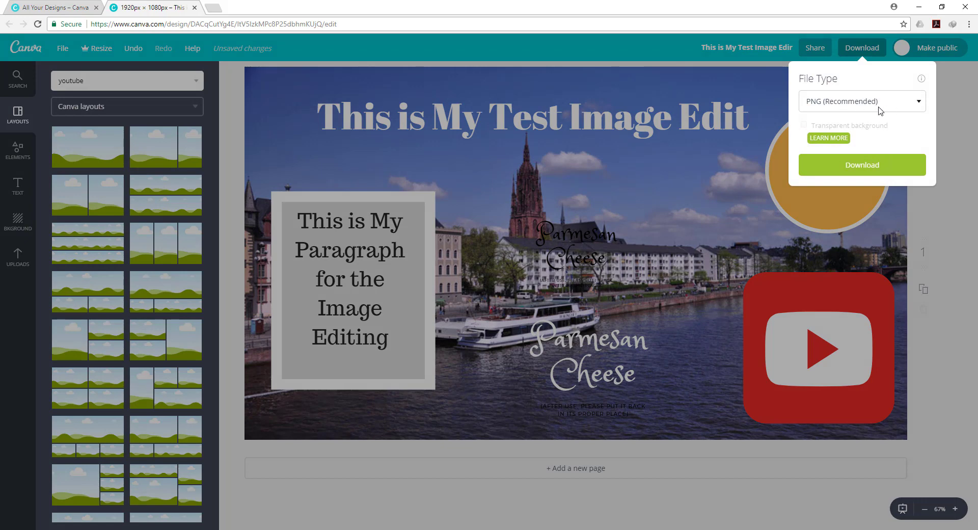
left_click(864, 169)
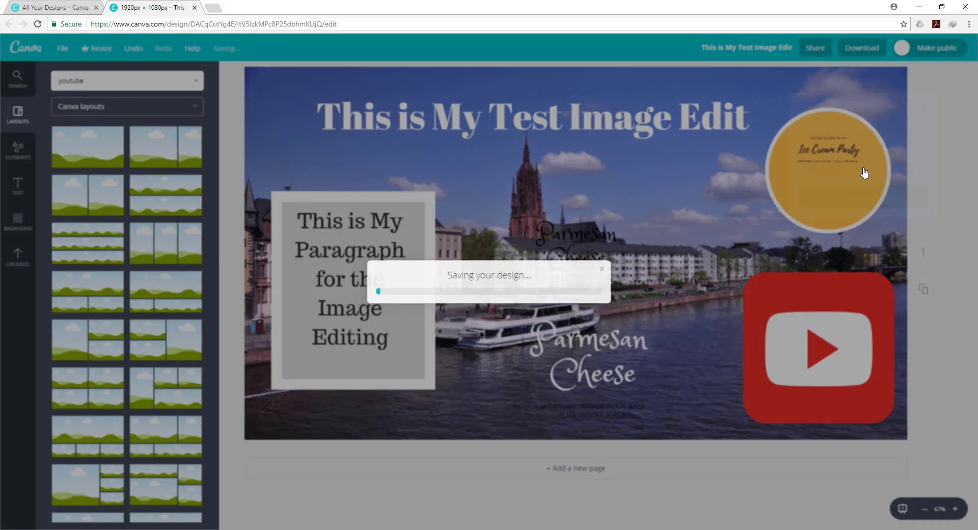